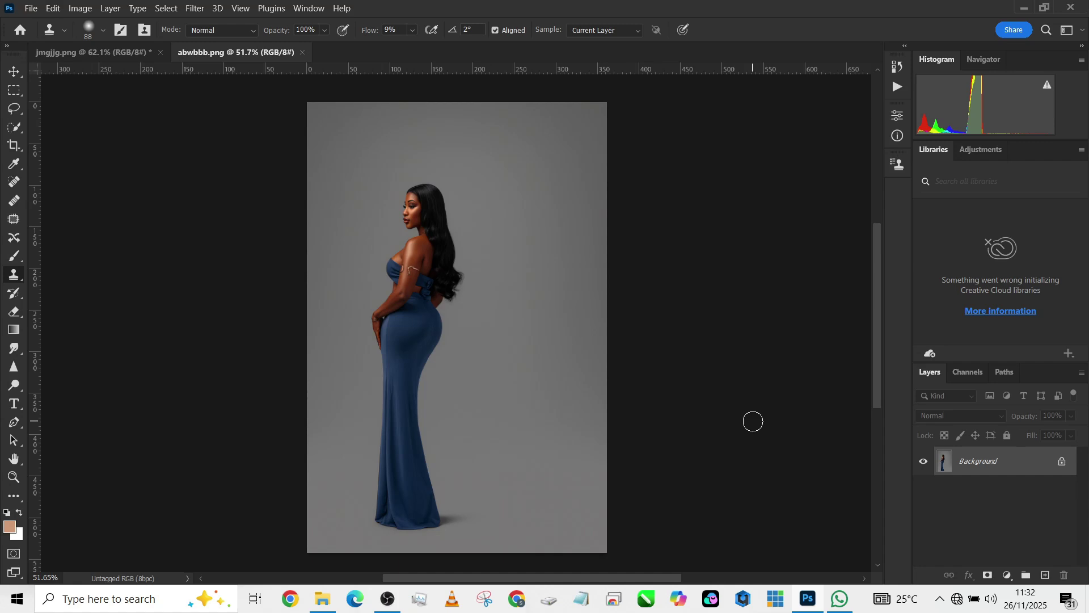
Crop the portrait to 4:5, widening it past the edges and Content-Aware filling the added grey backdrop.
{"action": "left_click", "coordinate": [12, 149]}
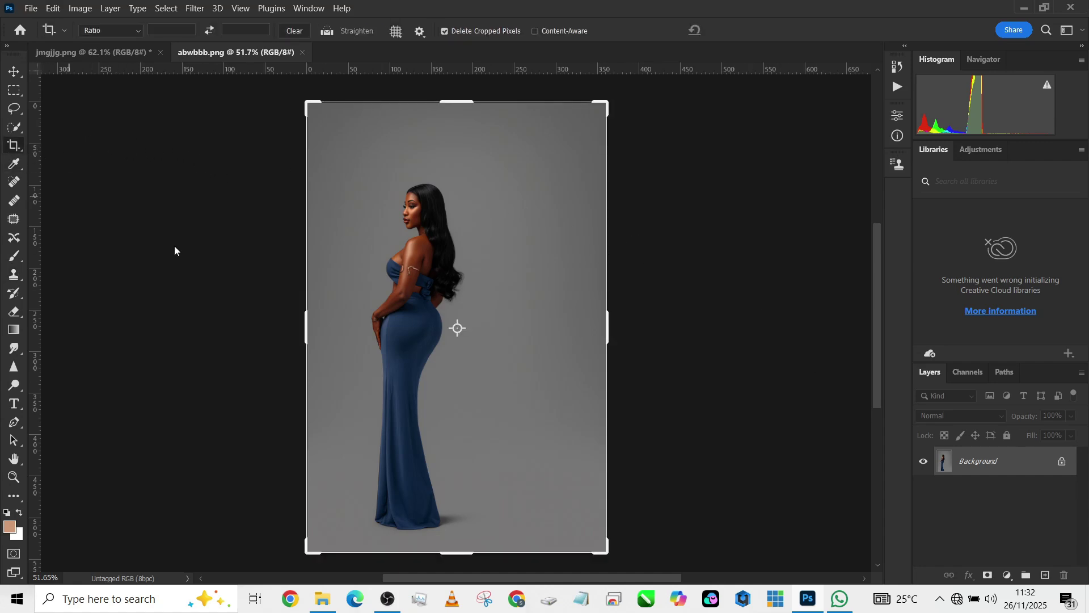
{"action": "left_click", "coordinate": [123, 31]}
{"action": "left_click", "coordinate": [105, 96]}
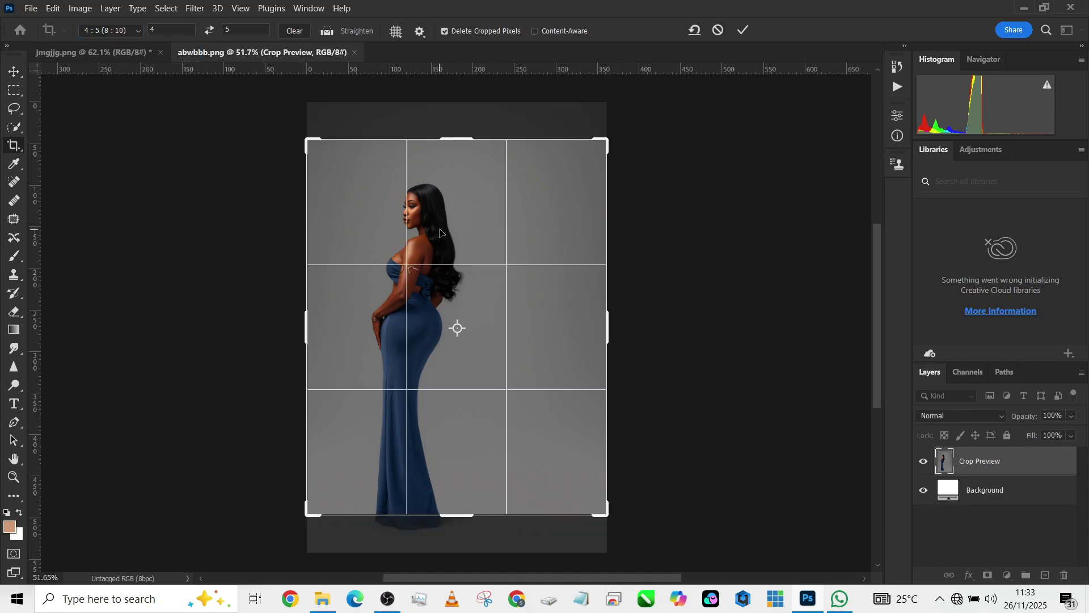
{"action": "left_click_drag", "start_coordinate": [603, 515], "coordinate": [622, 534]}
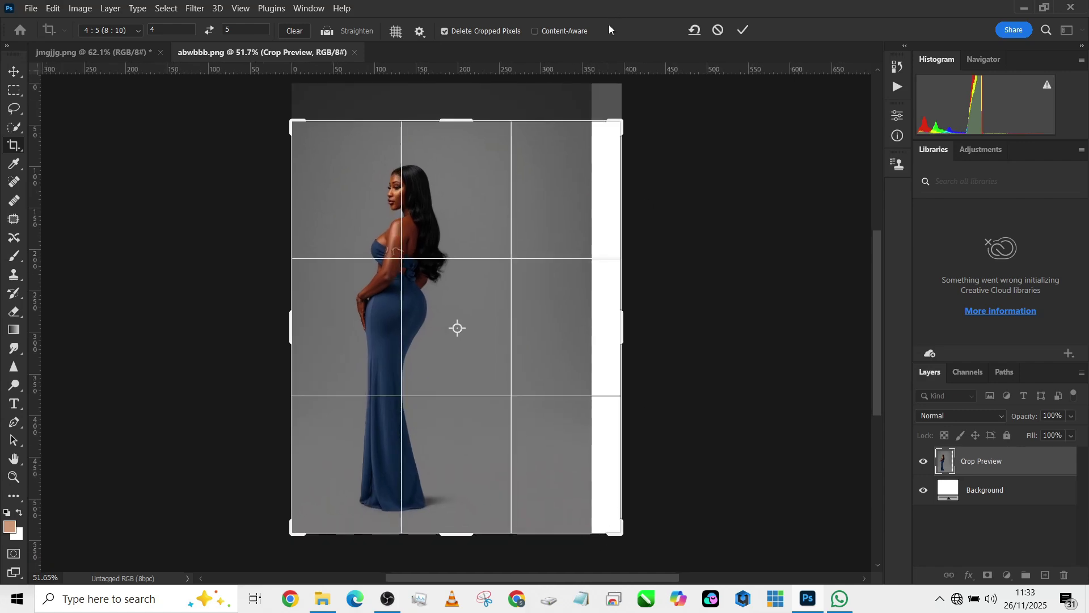
{"action": "left_click_drag", "start_coordinate": [622, 119], "coordinate": [629, 97]}
{"action": "left_click_drag", "start_coordinate": [503, 185], "coordinate": [509, 180]}
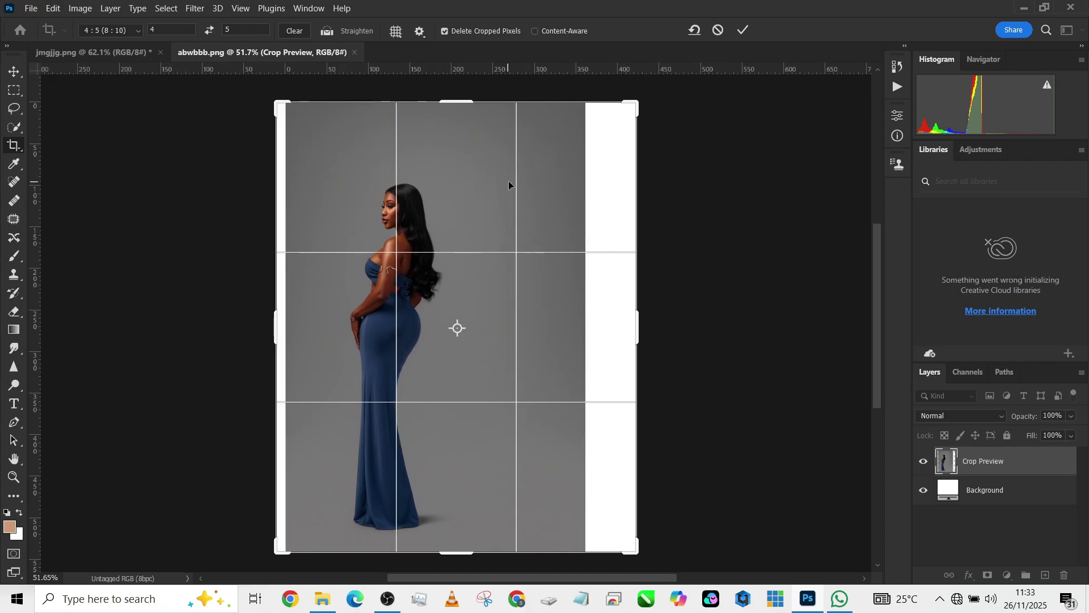
{"action": "left_click", "coordinate": [556, 31]}
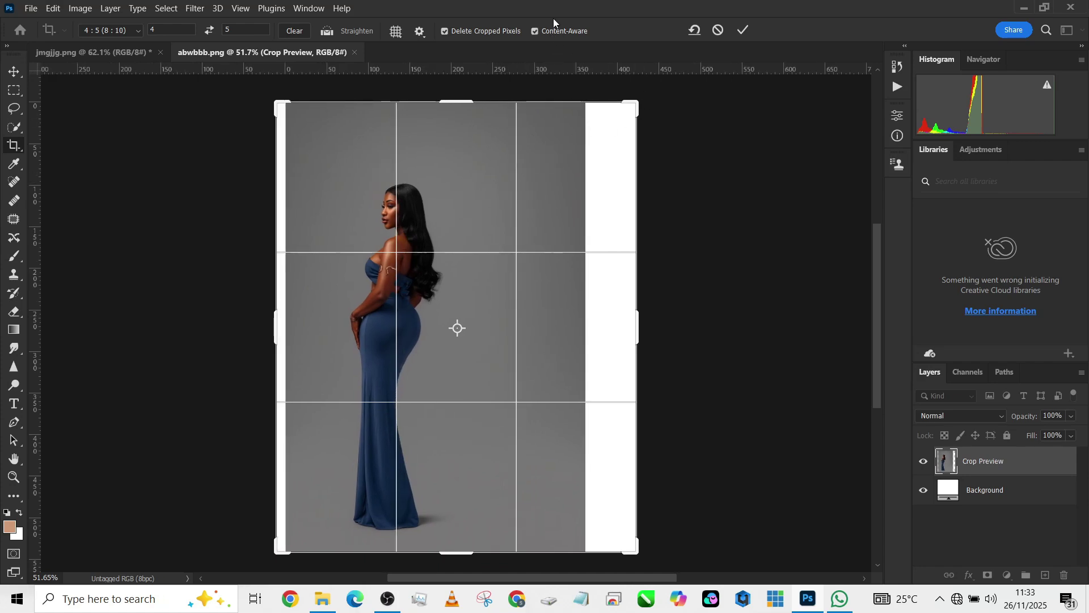
{"action": "left_click", "coordinate": [744, 31]}
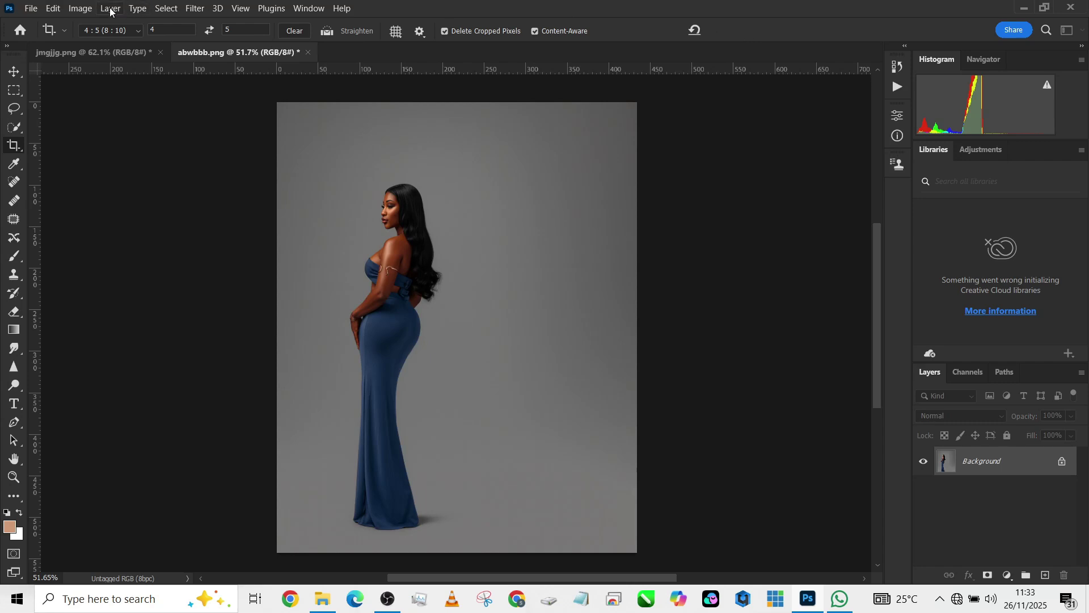
Loosely lasso around the woman with the Object Selection tool in Lasso mode.
{"action": "left_click", "coordinate": [14, 126]}
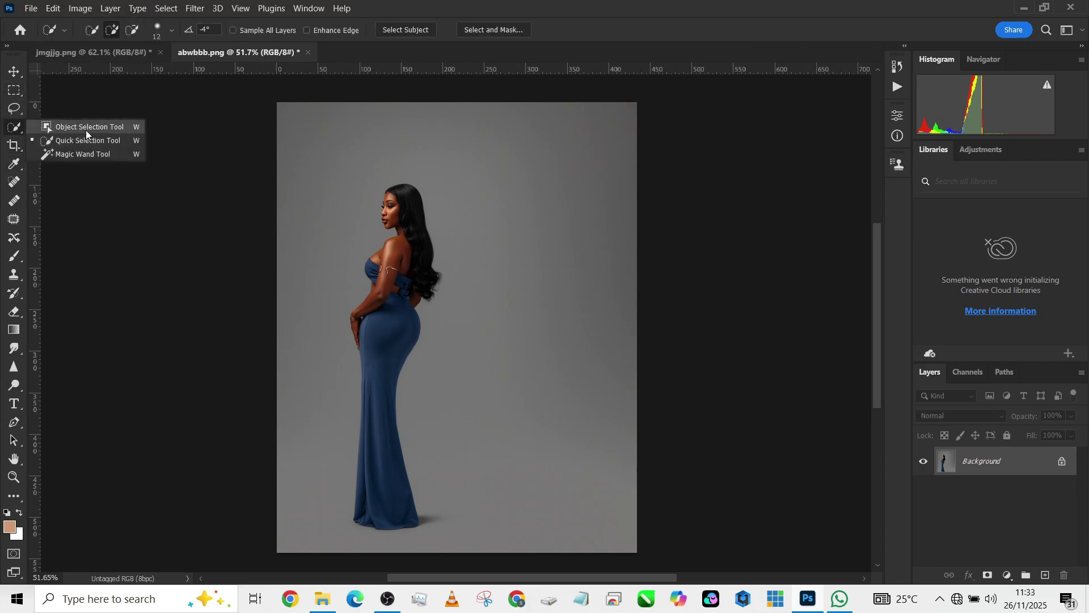
{"action": "left_click", "coordinate": [86, 127]}
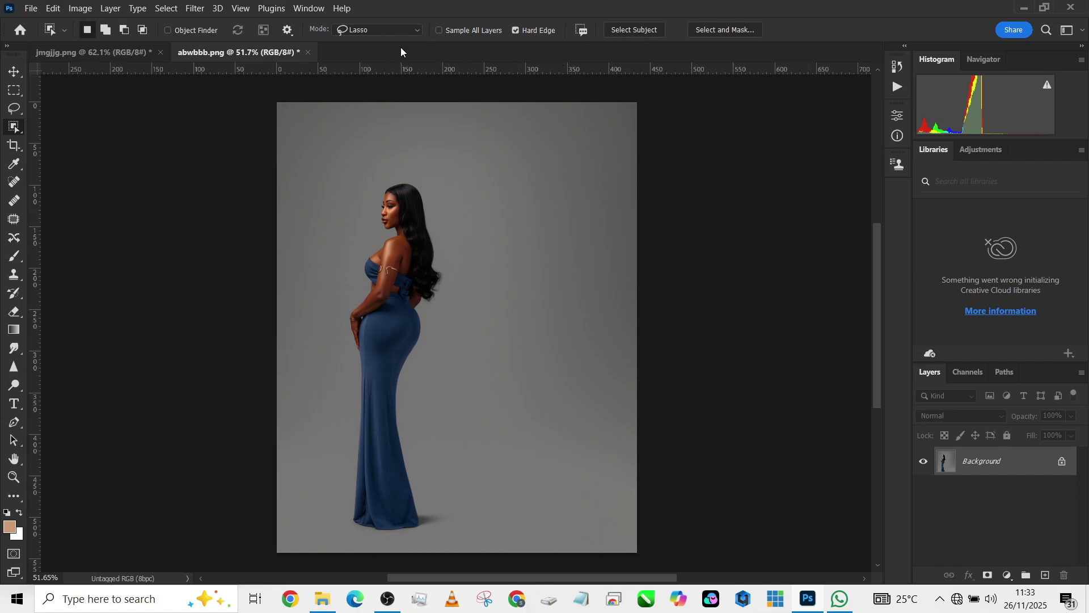
{"action": "left_click", "coordinate": [366, 30]}
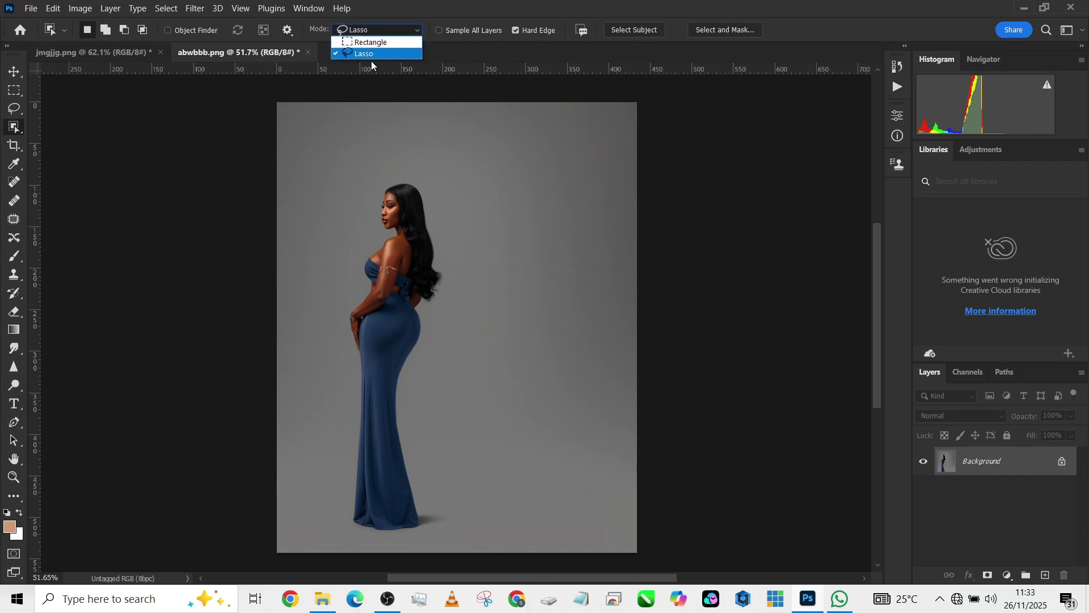
{"action": "left_click", "coordinate": [370, 53]}
{"action": "left_click", "coordinate": [370, 31]}
{"action": "left_click", "coordinate": [370, 43]}
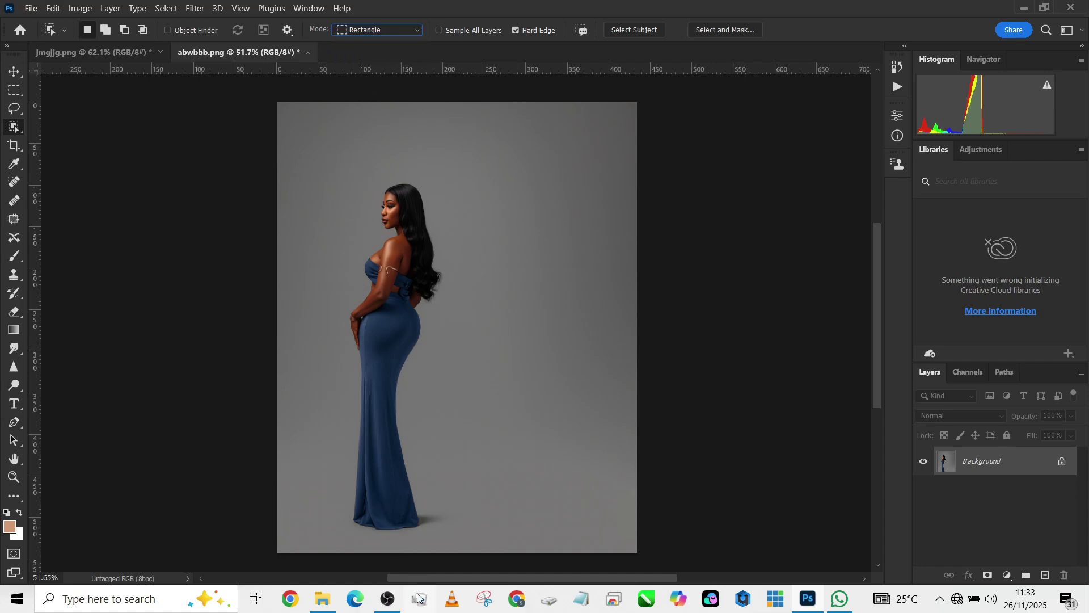
{"action": "left_click", "coordinate": [378, 34]}
{"action": "left_click", "coordinate": [376, 53]}
{"action": "mouse_move", "coordinate": [353, 364]}
{"action": "left_mouse_down"}
{"action": "mouse_move", "coordinate": [343, 309]}
{"action": "mouse_move", "coordinate": [362, 284]}
{"action": "mouse_move", "coordinate": [386, 177]}
{"action": "mouse_move", "coordinate": [436, 226]}
{"action": "mouse_move", "coordinate": [447, 302]}
{"action": "mouse_move", "coordinate": [404, 407]}
{"action": "mouse_move", "coordinate": [416, 533]}
{"action": "mouse_move", "coordinate": [329, 533]}
{"action": "mouse_move", "coordinate": [344, 495]}
{"action": "mouse_move", "coordinate": [354, 363]}
{"action": "left_mouse_up"}
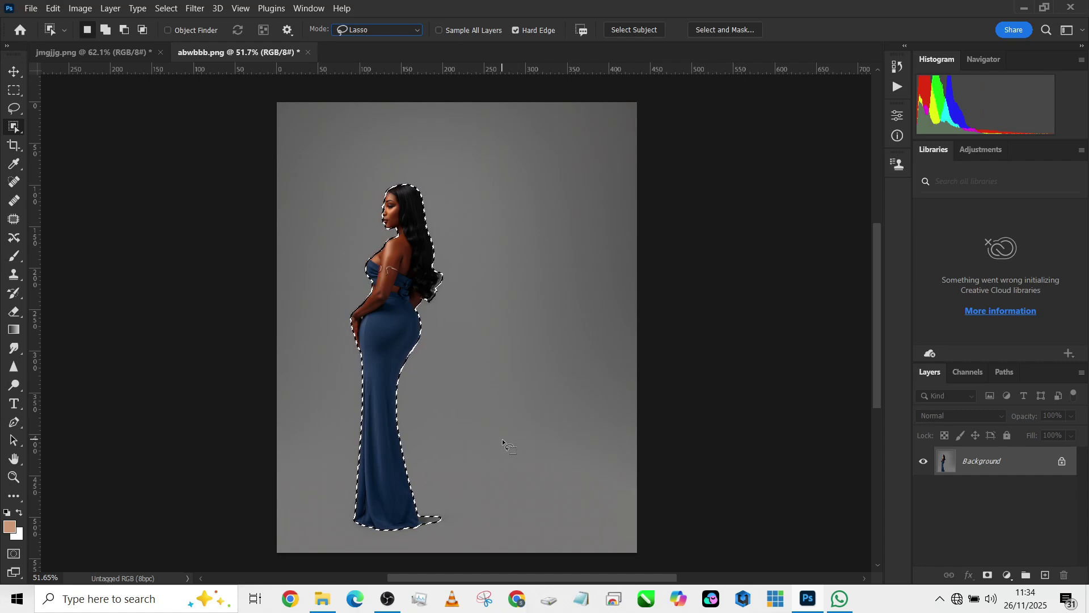
Invert the selection to the backdrop and trim it around the gown's hem with Quick Selection.
{"action": "right_click", "coordinate": [456, 458]}
{"action": "left_click", "coordinate": [510, 211]}
{"action": "right_click", "coordinate": [15, 125]}
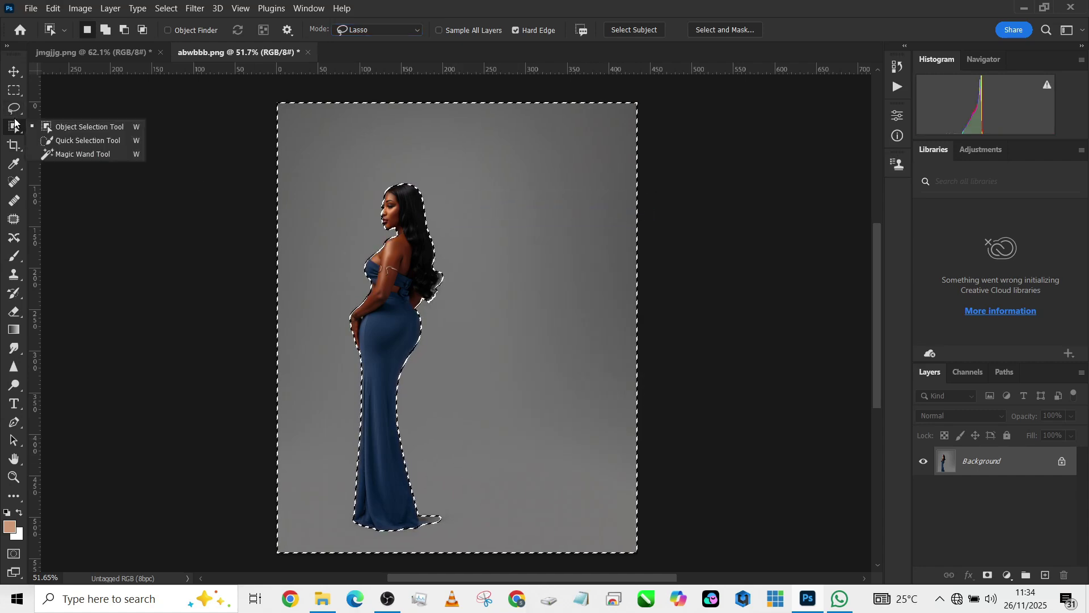
{"action": "left_click", "coordinate": [50, 138]}
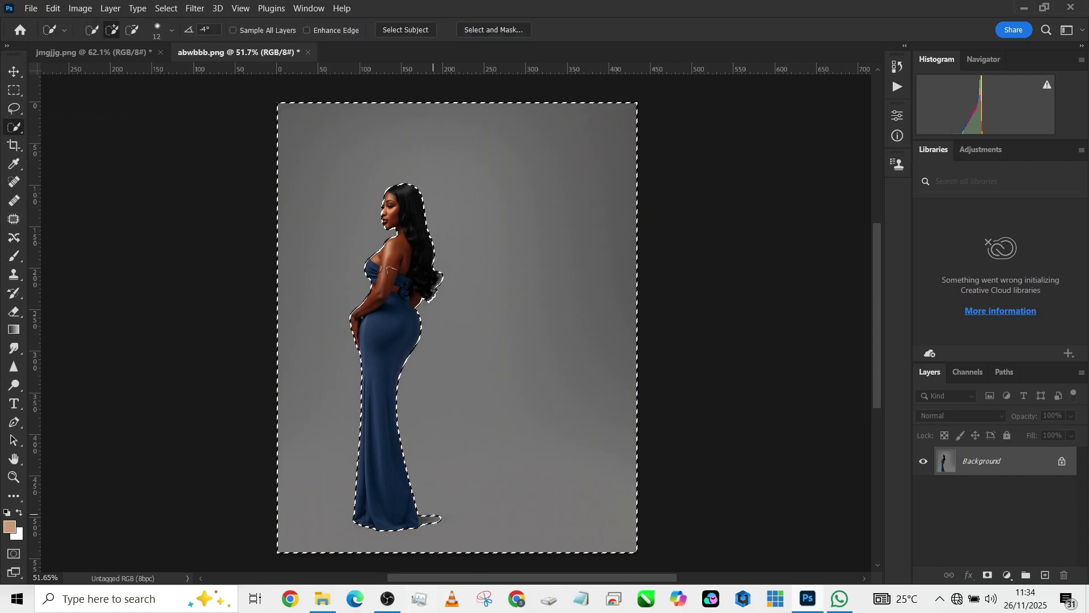
{"action": "left_click", "coordinate": [437, 519]}
Duplicate the Background layer and cut the selected backdrop onto its own Layer 1.
{"action": "left_click_drag", "start_coordinate": [985, 461], "coordinate": [1046, 576]}
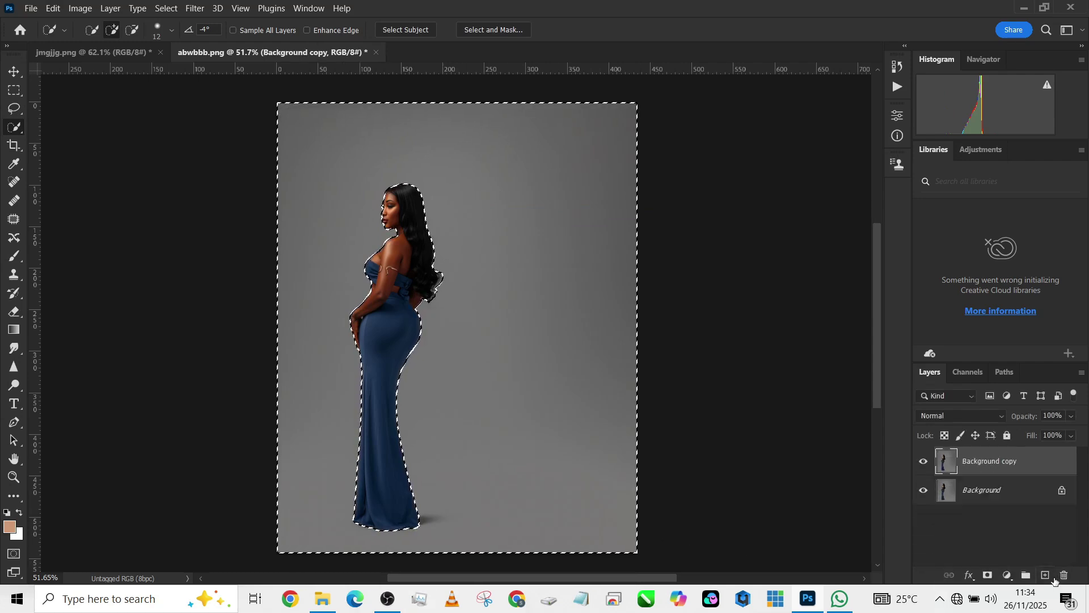
{"action": "right_click", "coordinate": [389, 338]}
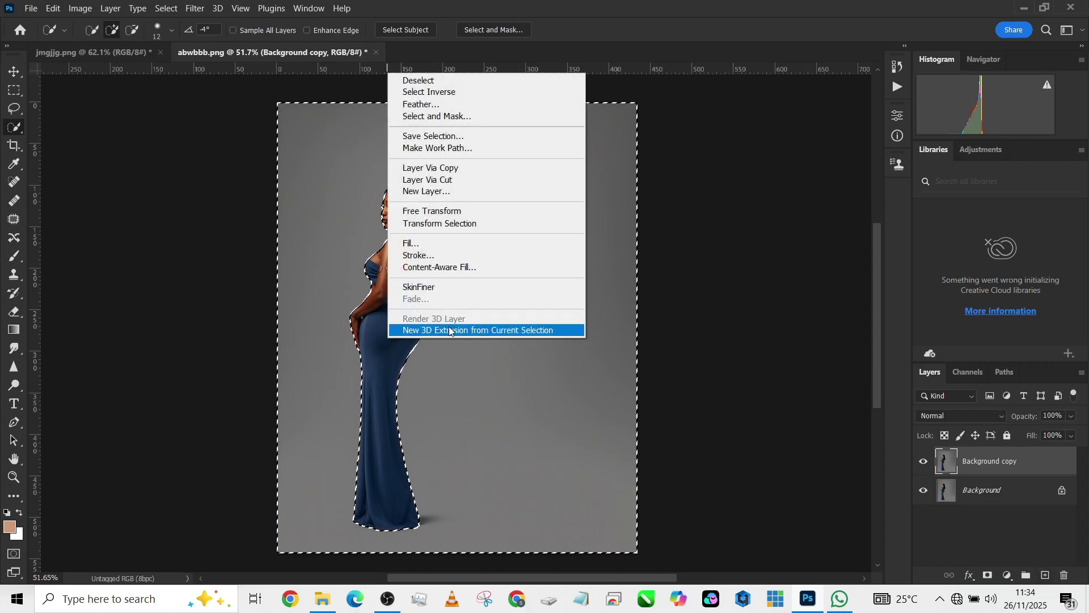
{"action": "left_click", "coordinate": [464, 179]}
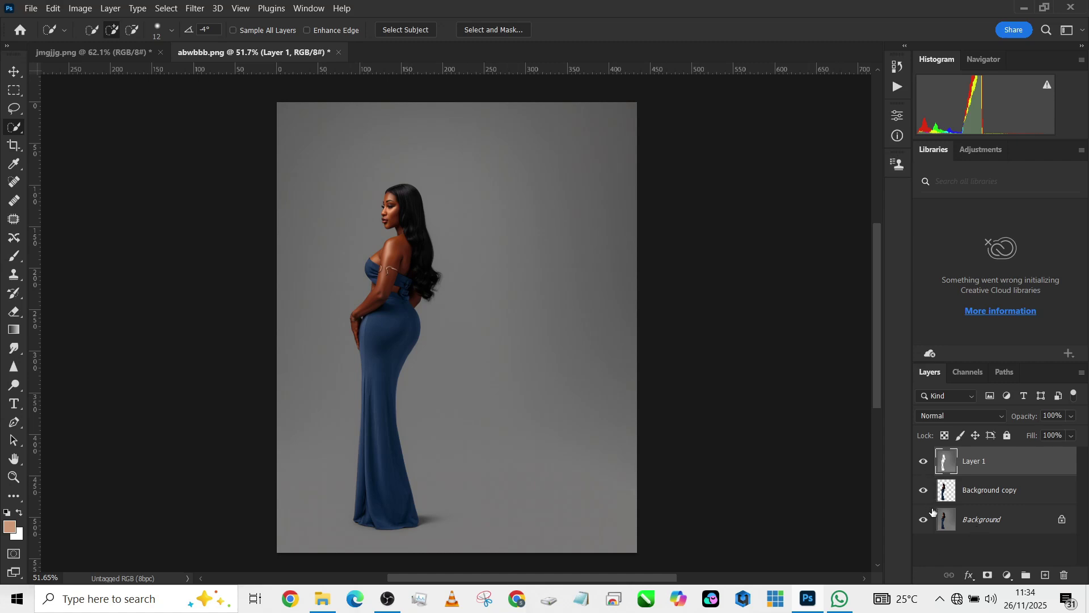
Compare the layers, then move Background copy above Layer 1 and select Layer 1.
{"action": "left_click", "coordinate": [925, 491]}
{"action": "left_click", "coordinate": [924, 519]}
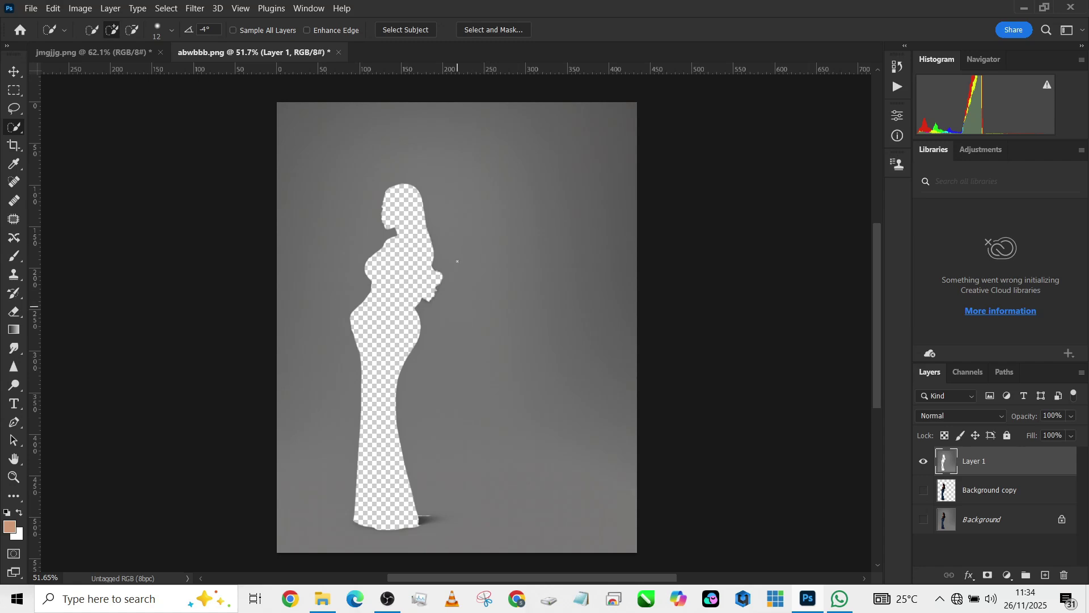
{"action": "left_click", "coordinate": [924, 491]}
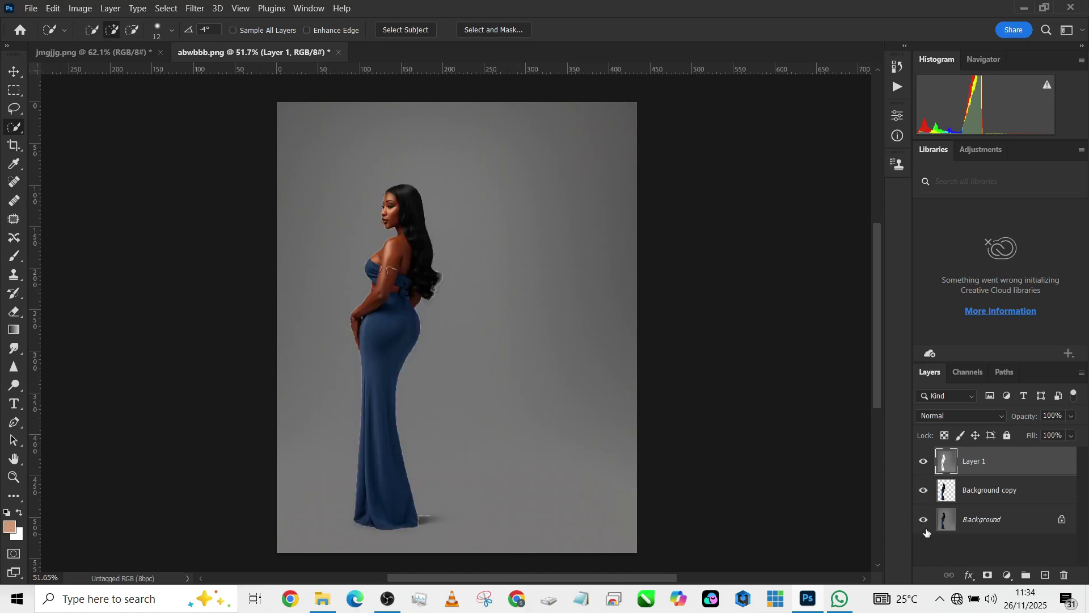
{"action": "left_click", "coordinate": [925, 520]}
{"action": "left_click_drag", "start_coordinate": [1010, 501], "coordinate": [1014, 458]}
{"action": "left_click", "coordinate": [1020, 490]}
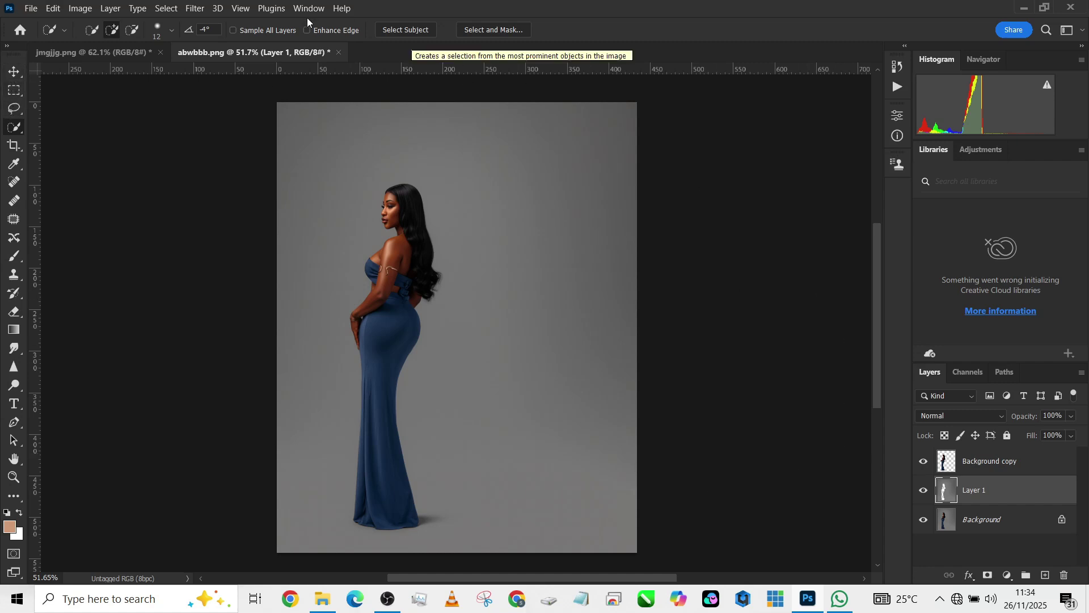
Crop the blue backdrop jmgjjg.png to 4:5, extending the crop slightly up and down.
{"action": "left_click", "coordinate": [114, 52]}
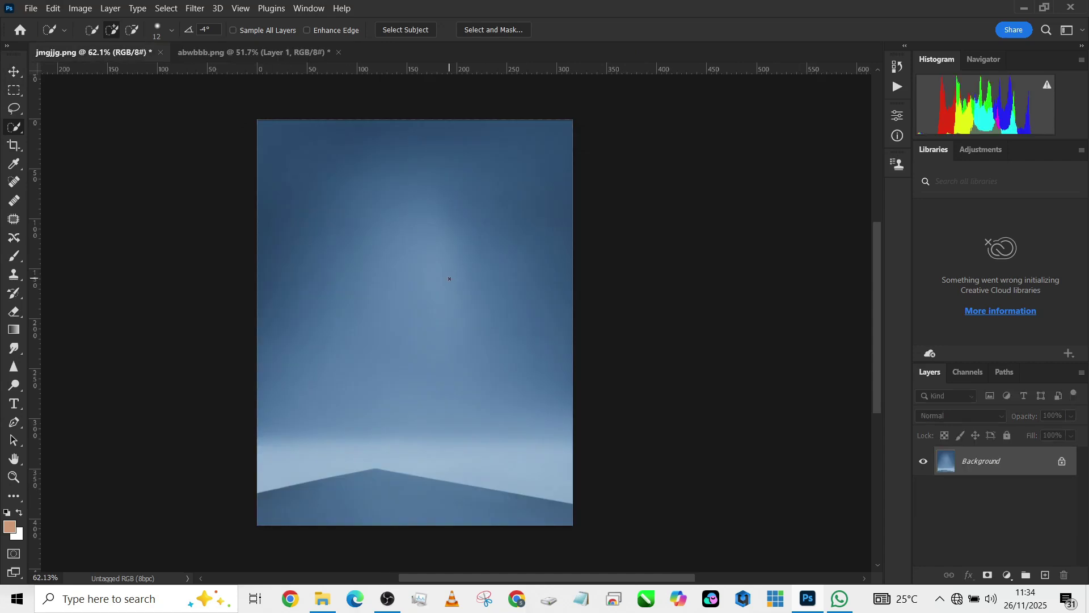
{"action": "left_click", "coordinate": [15, 145]}
{"action": "left_click_drag", "start_coordinate": [414, 124], "coordinate": [416, 114]}
{"action": "left_click_drag", "start_coordinate": [414, 530], "coordinate": [413, 540]}
{"action": "key", "text": "Return"}
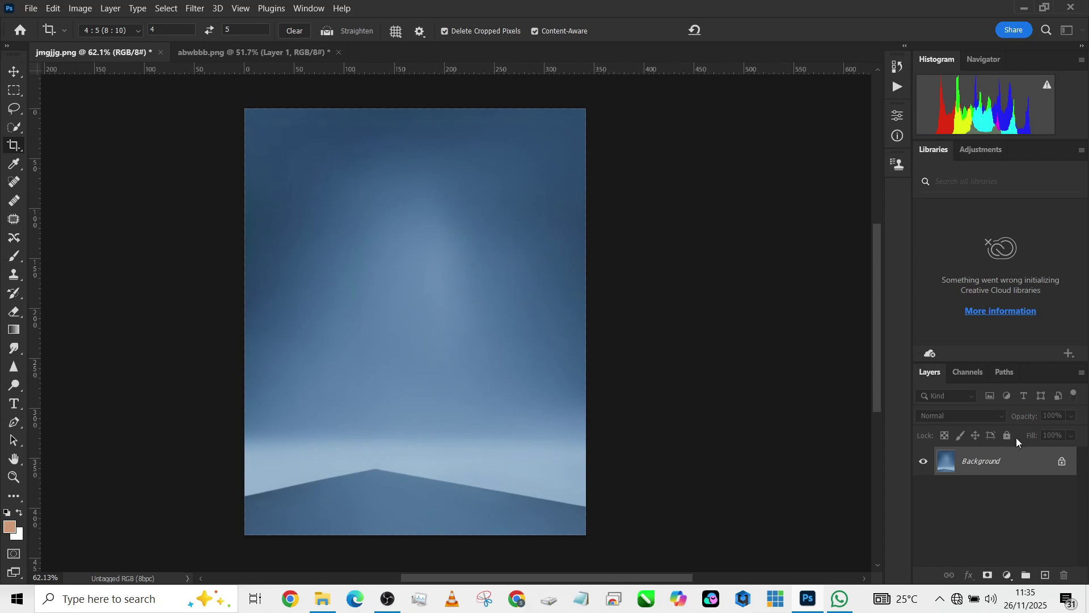
Unlock the backdrop layer, switch to the Move tool and return to abwbbb.png.
{"action": "left_click", "coordinate": [1060, 464]}
{"action": "key", "text": "v"}
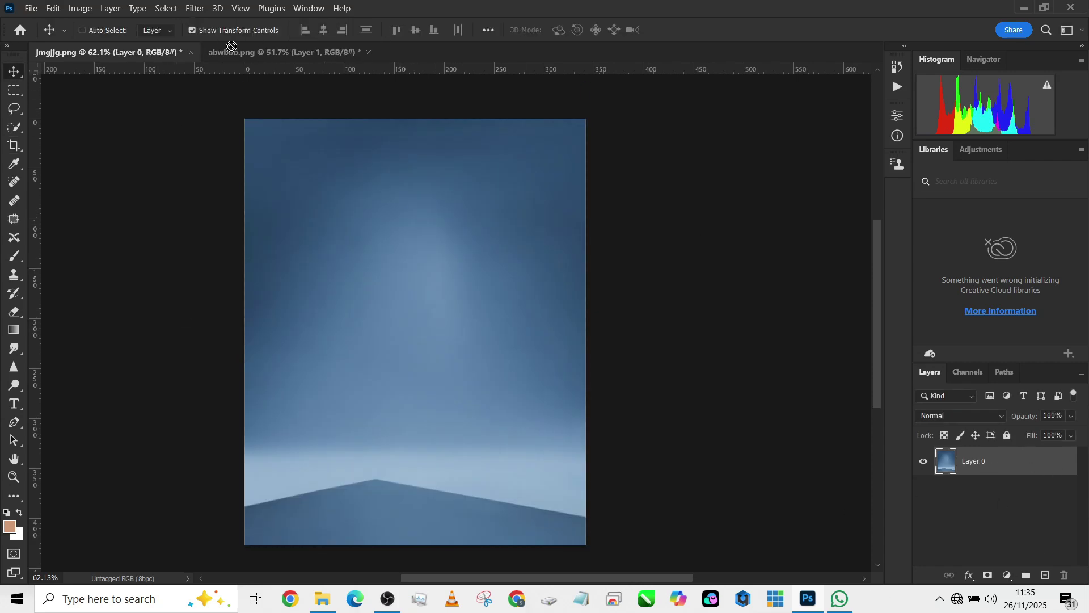
{"action": "left_click", "coordinate": [232, 51]}
Drag the blue backdrop into abwbbb.png and scale it to about 136% to cover the canvas.
{"action": "left_click_drag", "start_coordinate": [354, 333], "coordinate": [379, 396]}
{"action": "left_click_drag", "start_coordinate": [478, 317], "coordinate": [544, 248]}
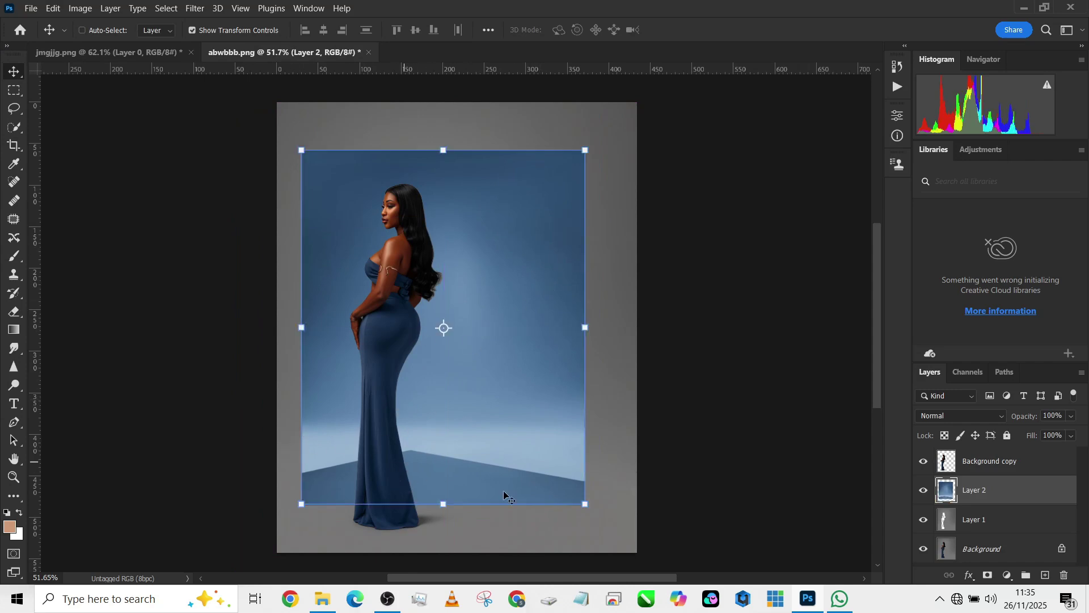
{"action": "left_click_drag", "start_coordinate": [586, 503], "coordinate": [646, 545]}
{"action": "left_click_drag", "start_coordinate": [613, 510], "coordinate": [621, 507]}
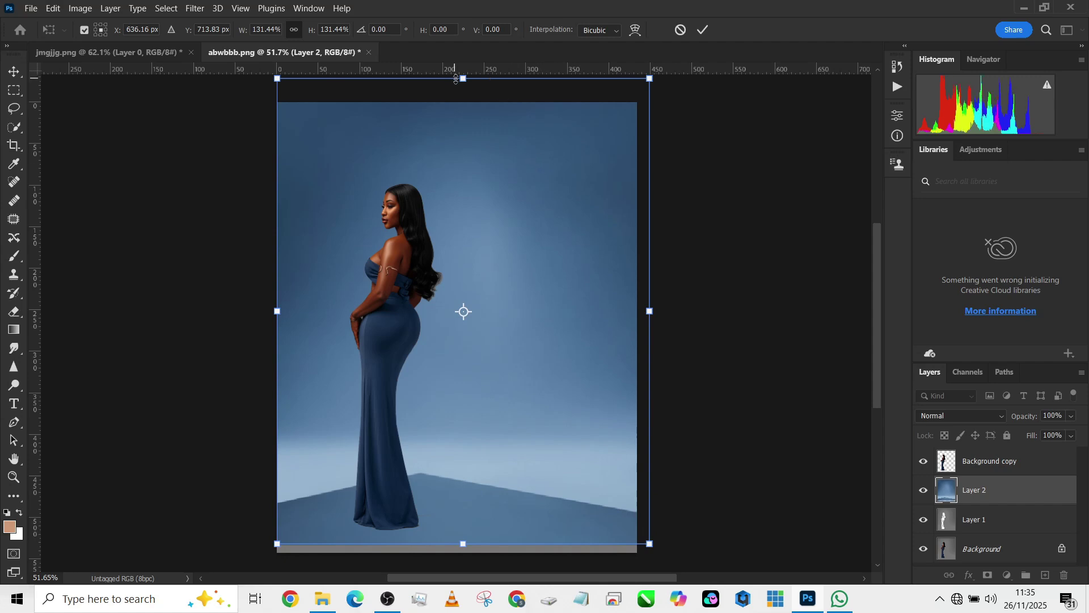
{"action": "left_click_drag", "start_coordinate": [463, 78], "coordinate": [463, 102]}
{"action": "left_click_drag", "start_coordinate": [649, 544], "coordinate": [665, 551]}
{"action": "key", "text": "Return"}
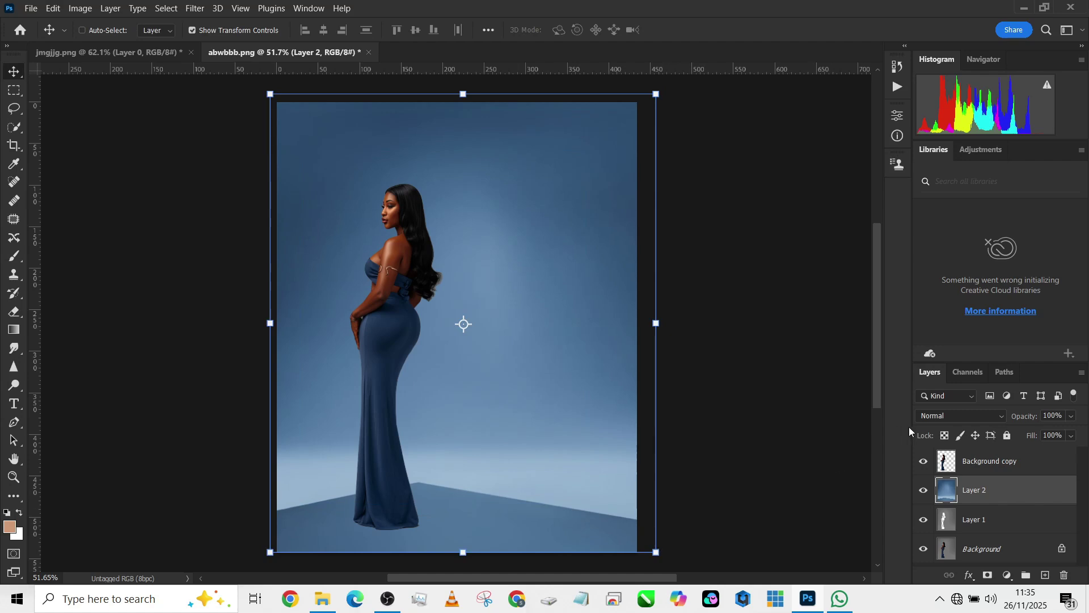
Set the blue backdrop layer to Overlay blending and toggle it to compare.
{"action": "left_click", "coordinate": [927, 421]}
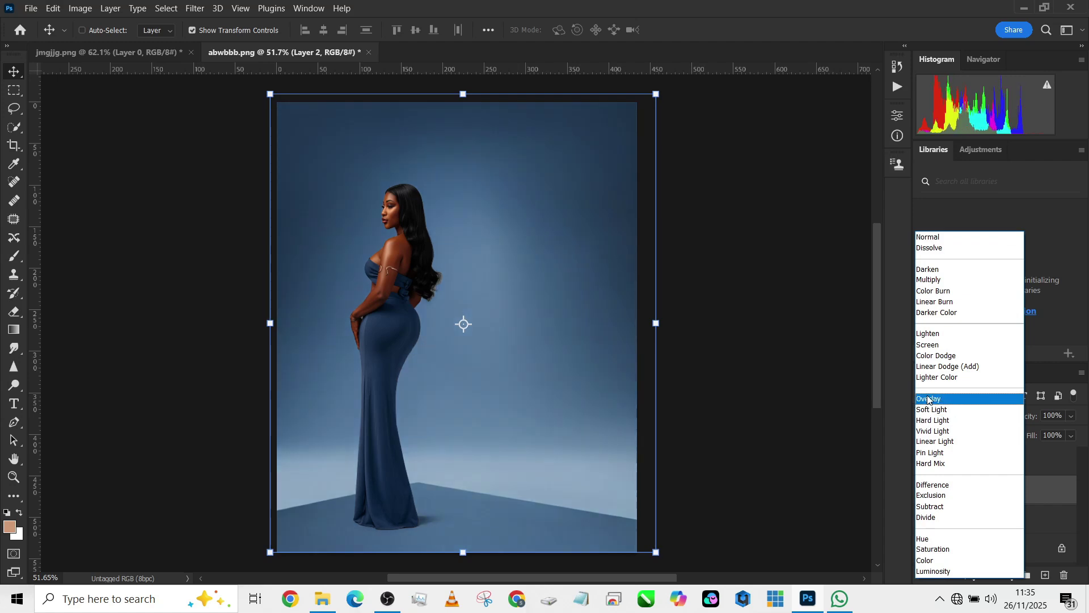
{"action": "left_click", "coordinate": [928, 399]}
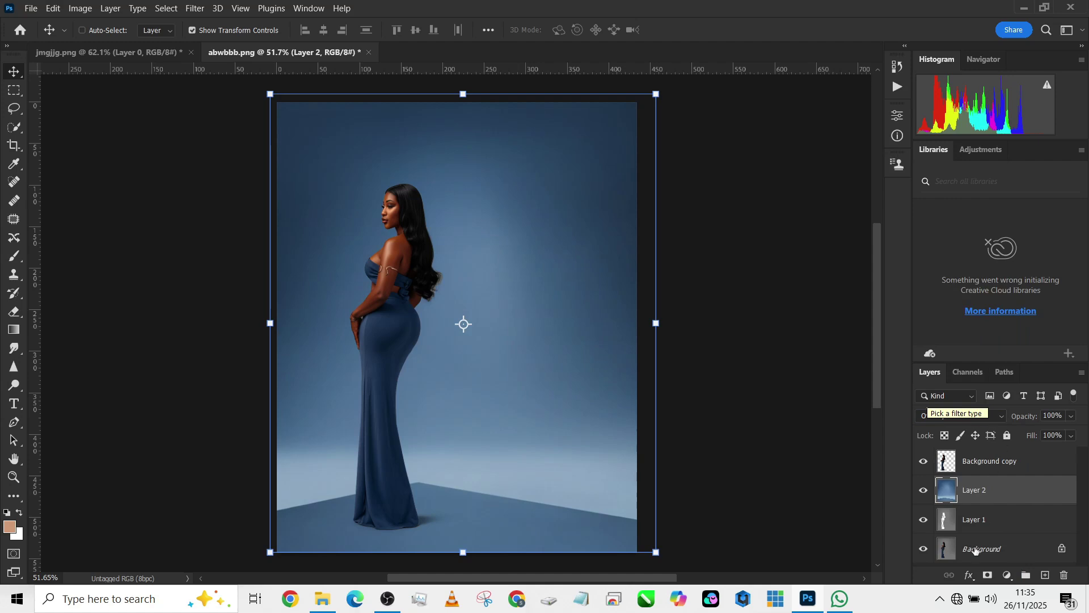
{"action": "left_click", "coordinate": [923, 490]}
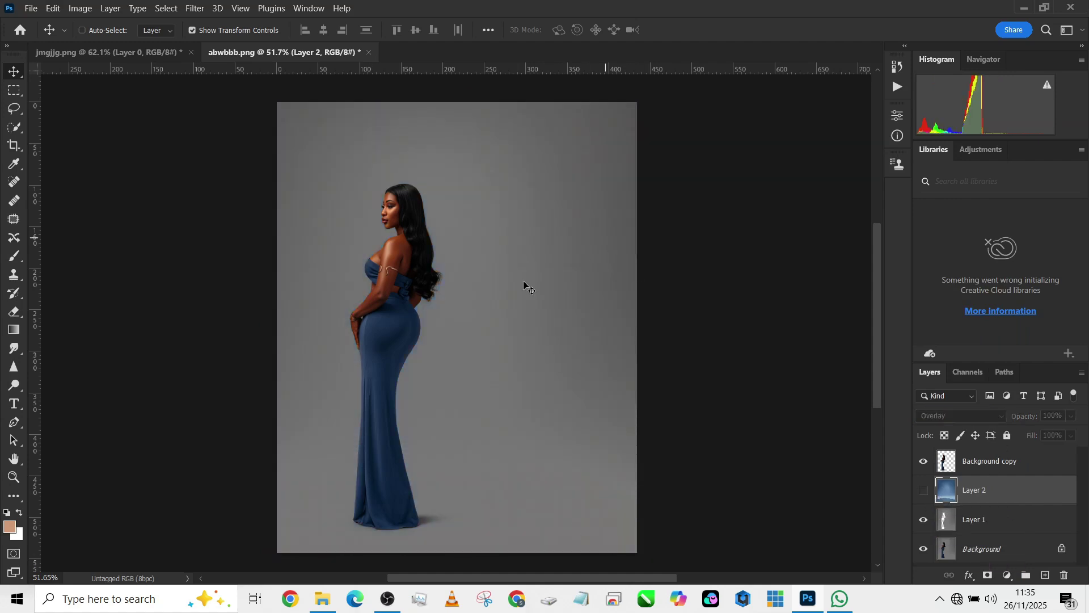
{"action": "left_click", "coordinate": [925, 490]}
Add a grey 73716f Solid Color fill layer above Layer 1, blended in Color mode.
{"action": "left_click", "coordinate": [1016, 517]}
{"action": "left_click", "coordinate": [1012, 577]}
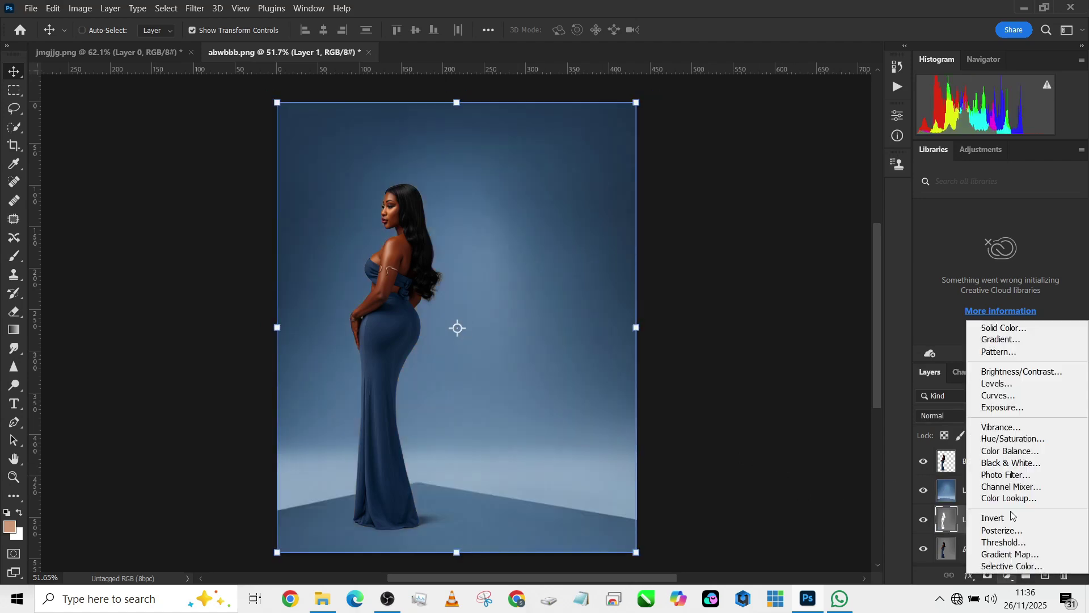
{"action": "left_click", "coordinate": [1013, 324]}
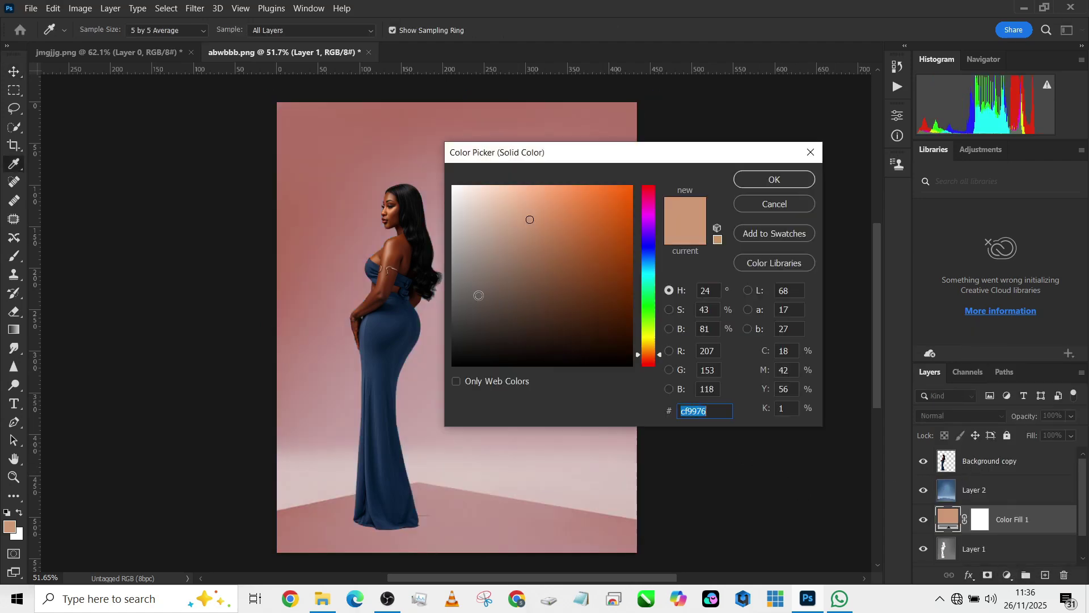
{"action": "left_click", "coordinate": [459, 284]}
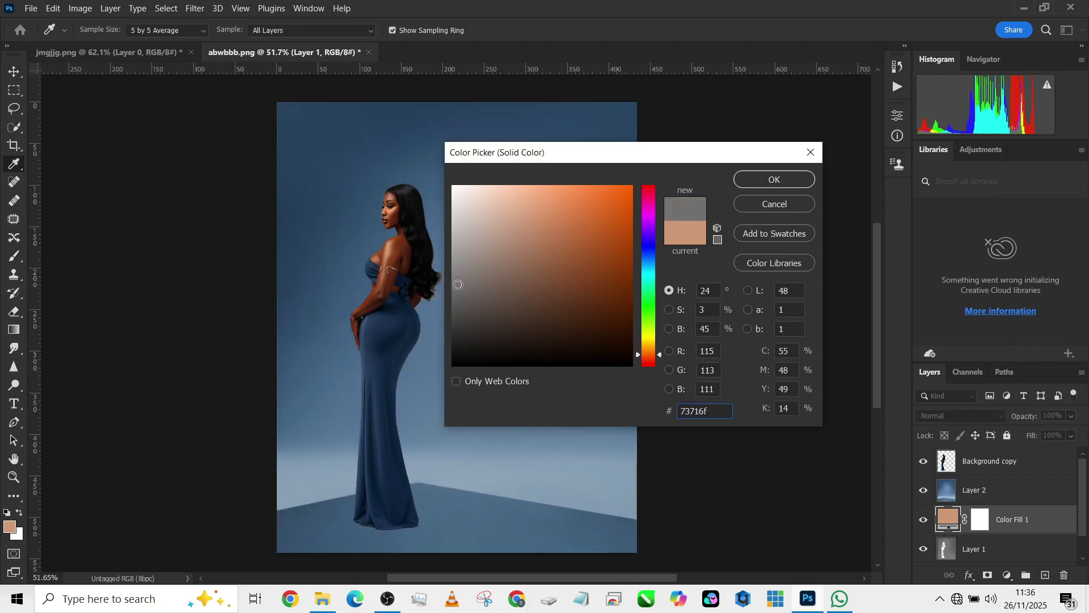
{"action": "left_click", "coordinate": [759, 180]}
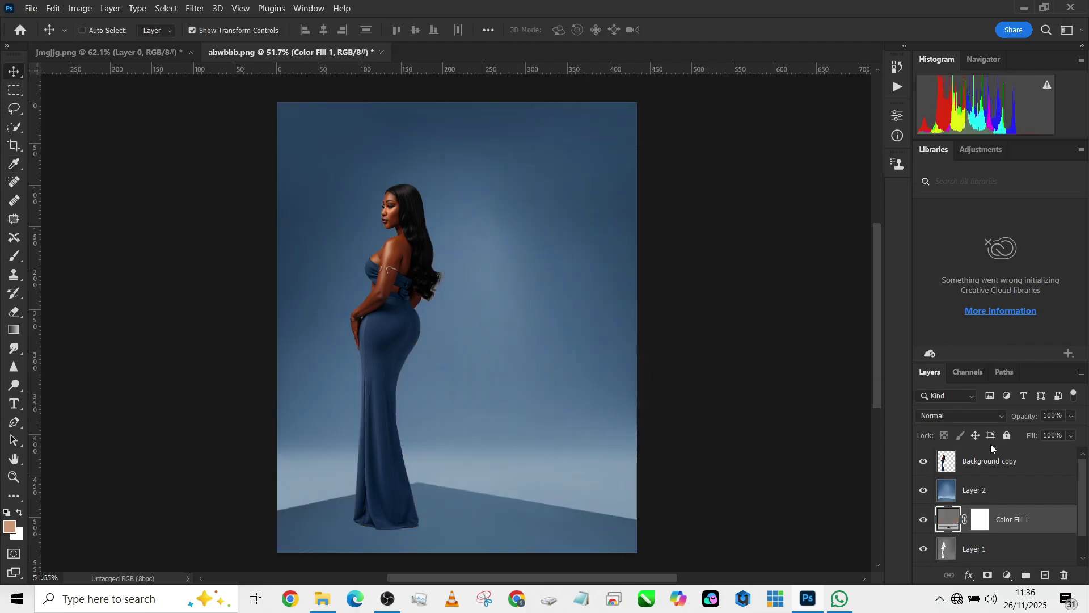
{"action": "left_click", "coordinate": [944, 413]}
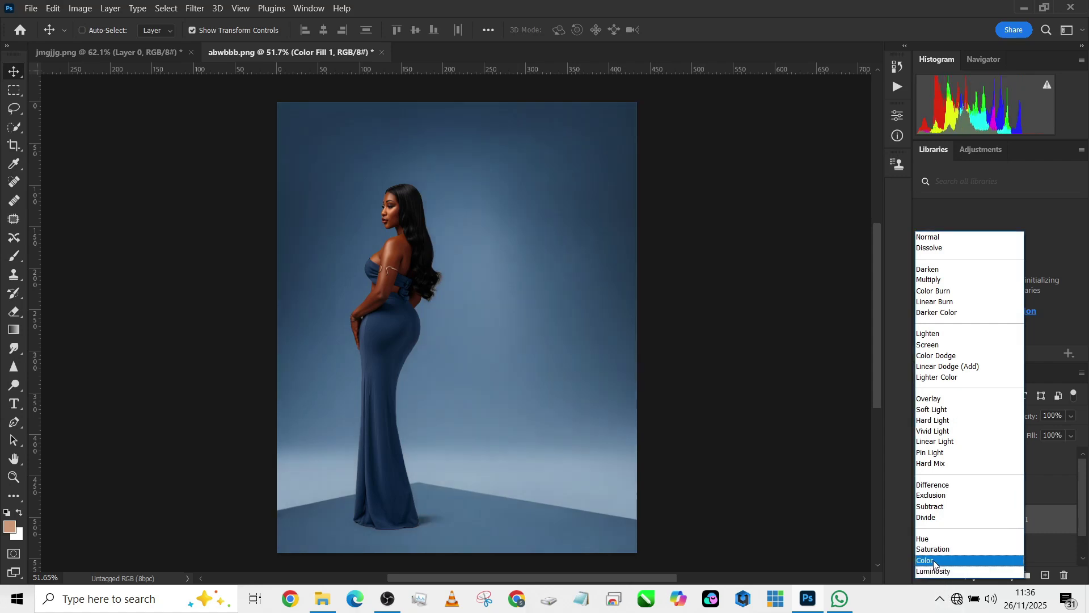
{"action": "left_click", "coordinate": [935, 563]}
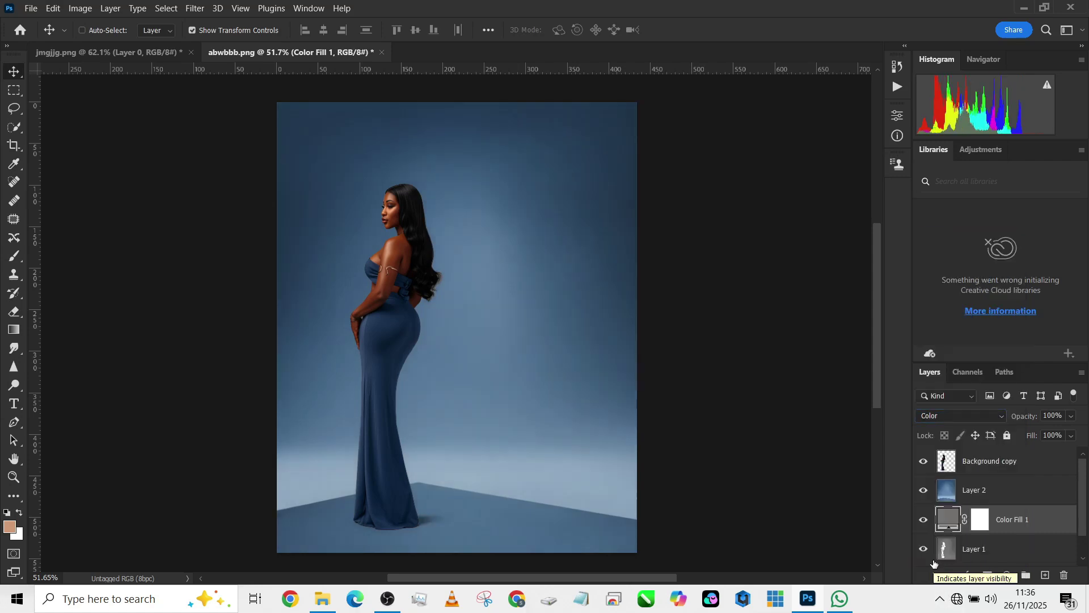
Change the Color Fill 1 colour to teal #00666c.
{"action": "double_click", "coordinate": [946, 521]}
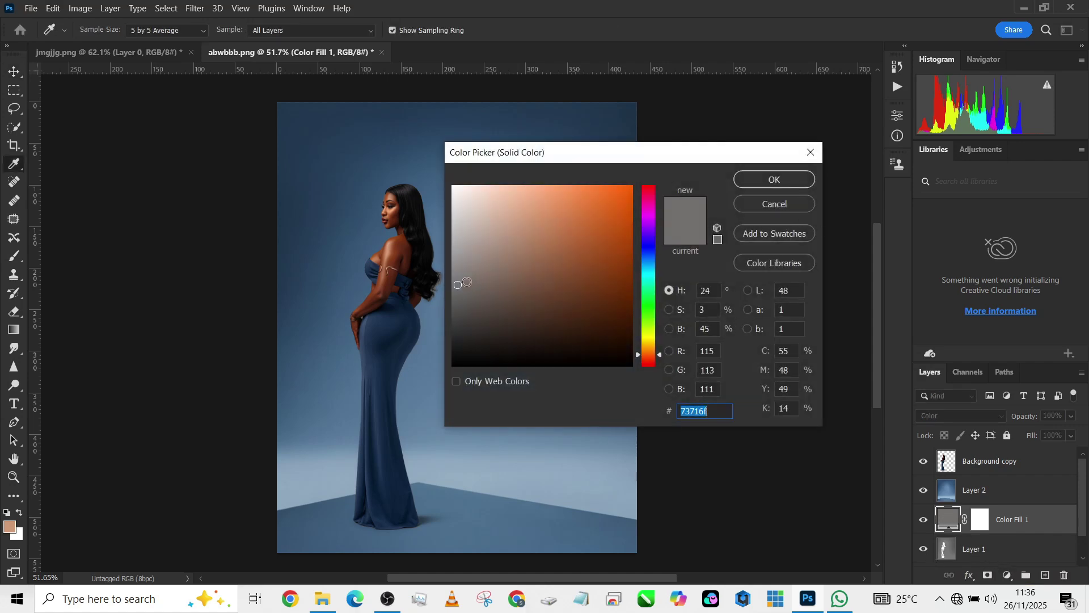
{"action": "left_click_drag", "start_coordinate": [458, 282], "coordinate": [665, 290]}
{"action": "left_click_drag", "start_coordinate": [753, 156], "coordinate": [884, 161]}
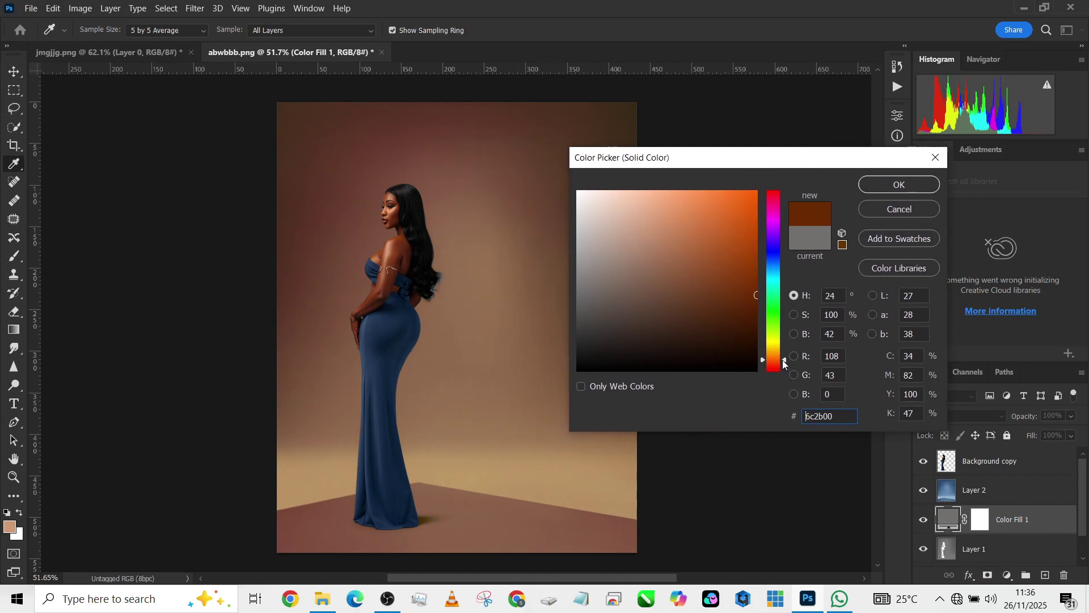
{"action": "left_click_drag", "start_coordinate": [783, 360], "coordinate": [787, 278]}
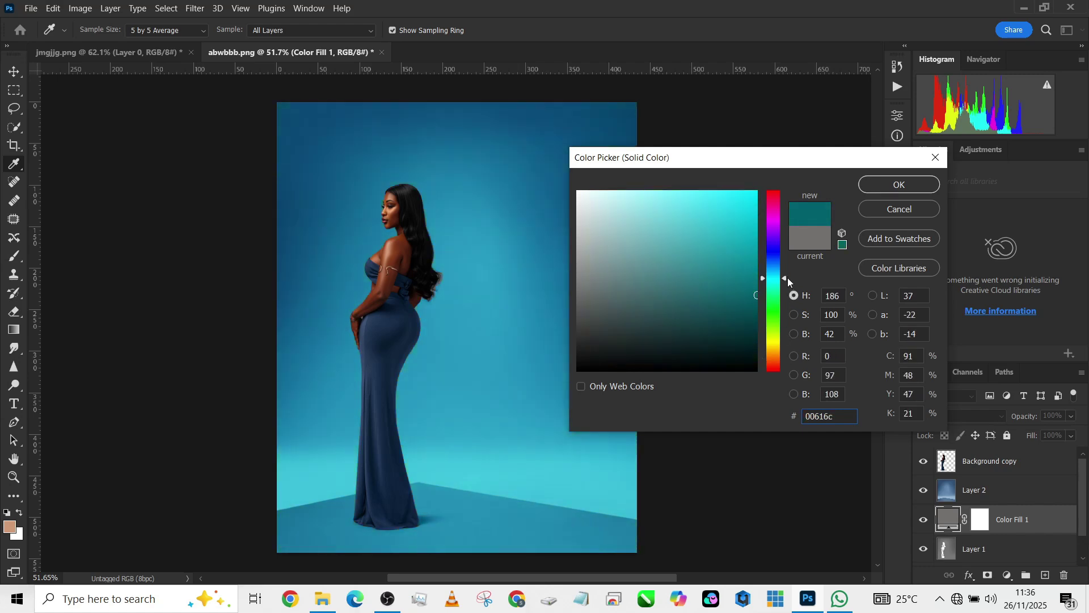
{"action": "mouse_move", "coordinate": [788, 278]}
{"action": "left_mouse_down"}
{"action": "mouse_move", "coordinate": [784, 233]}
{"action": "mouse_move", "coordinate": [792, 278]}
{"action": "left_mouse_up"}
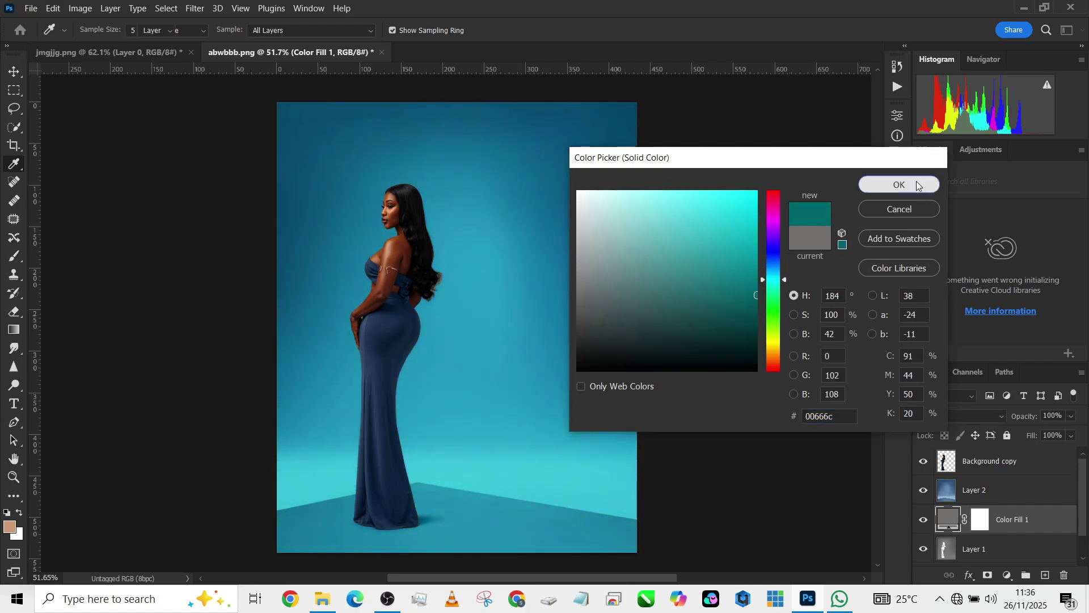
{"action": "left_click", "coordinate": [919, 186]}
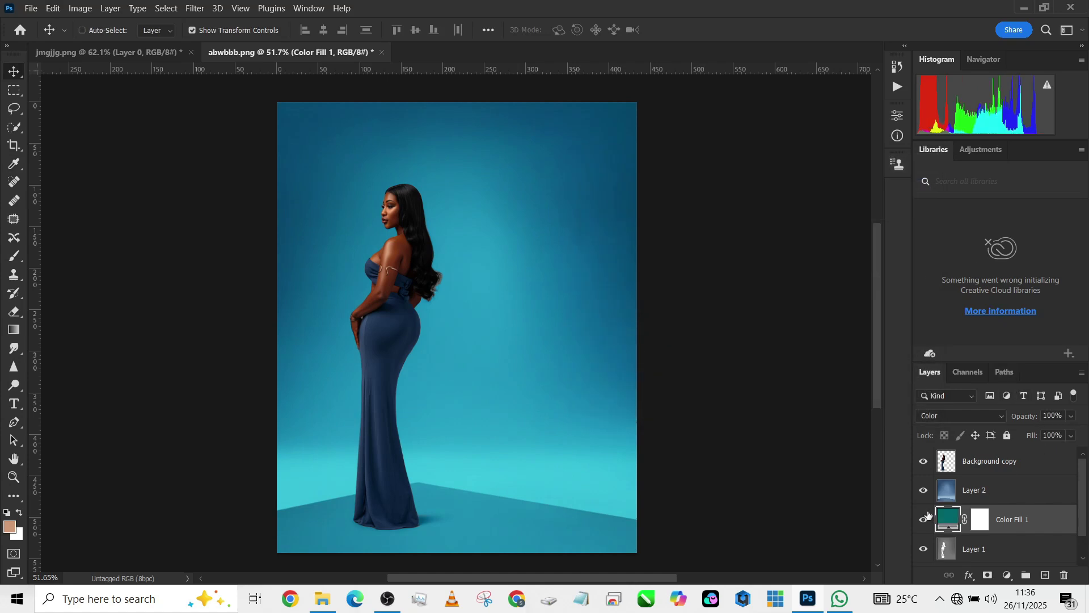
Try Overlay on Color Fill 1, revert to Color, compare, and lower its opacity to 60%.
{"action": "left_click", "coordinate": [944, 416]}
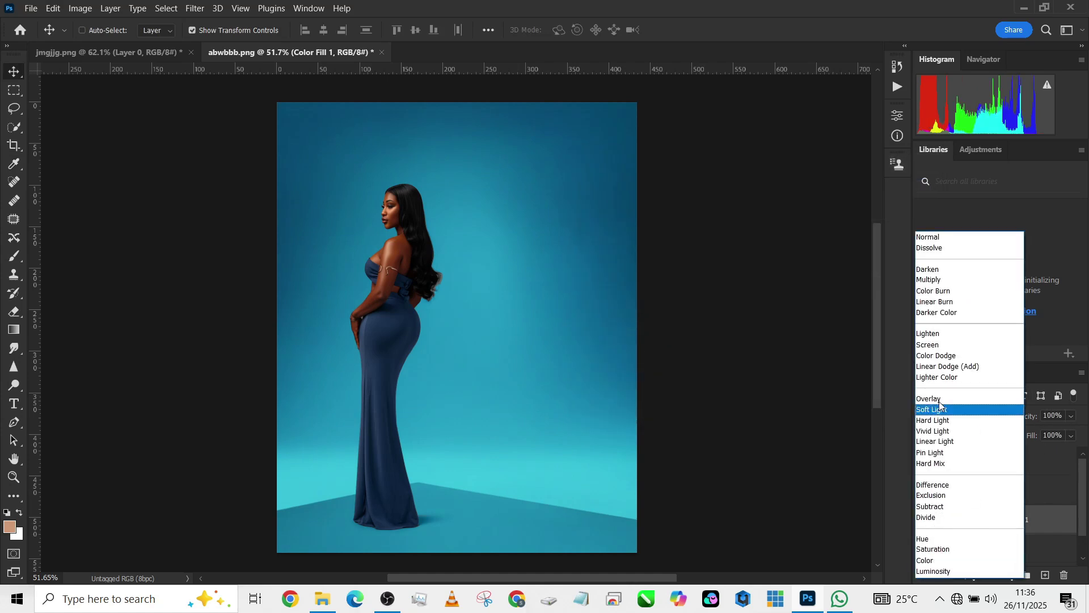
{"action": "left_click", "coordinate": [940, 405]}
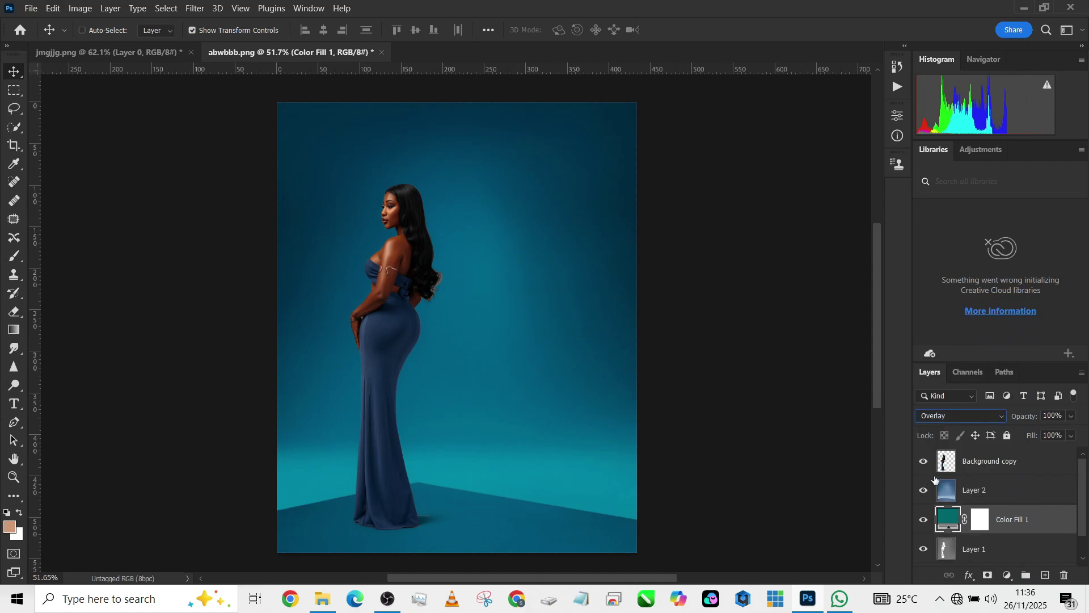
{"action": "left_click", "coordinate": [953, 416]}
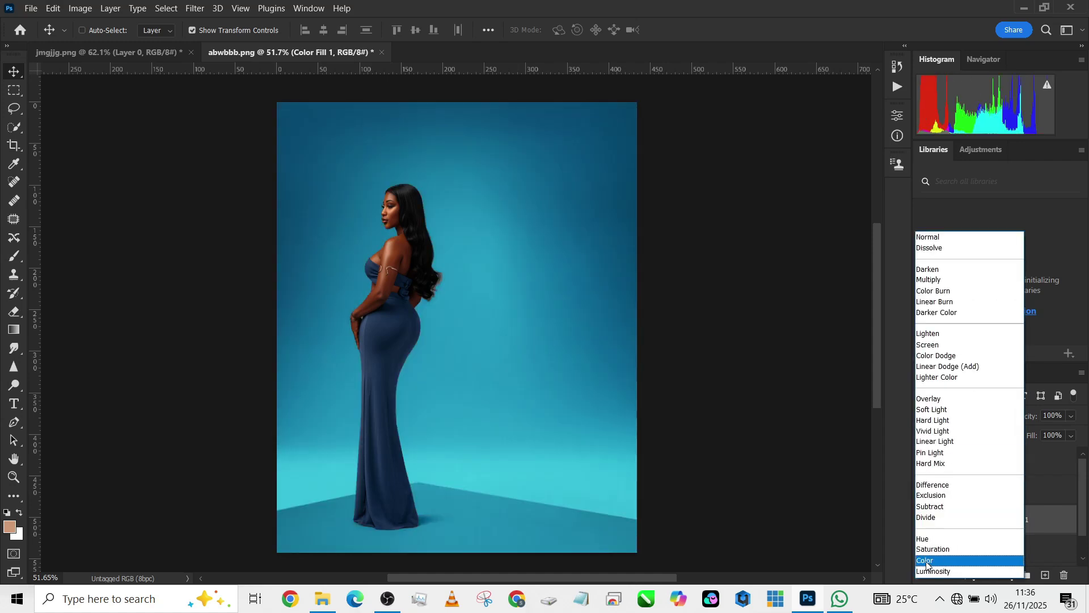
{"action": "left_click", "coordinate": [928, 565]}
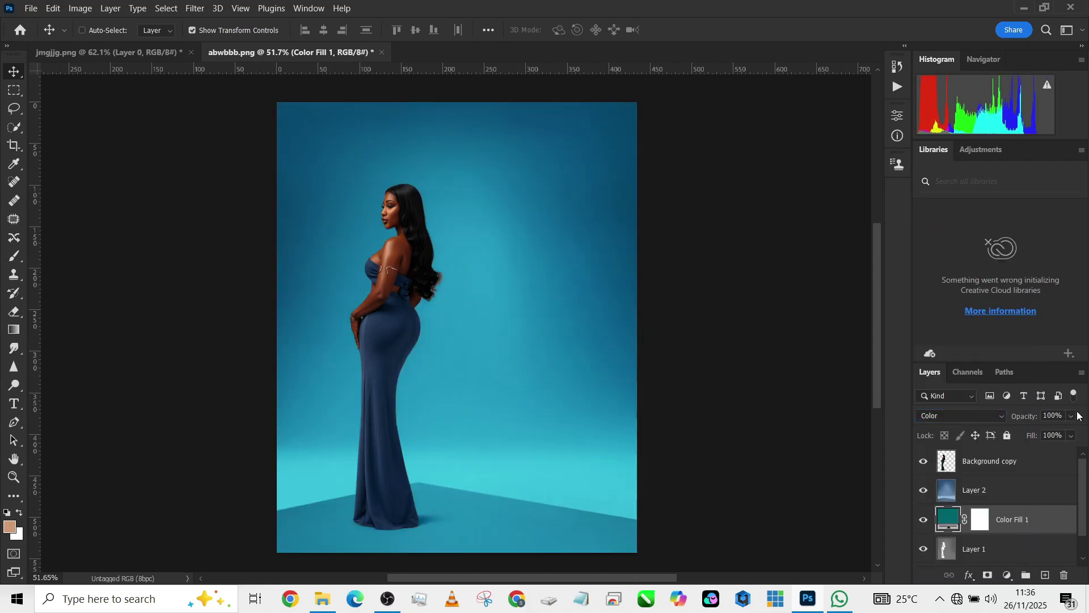
{"action": "left_click", "coordinate": [923, 521]}
{"action": "left_click", "coordinate": [923, 520]}
{"action": "left_click", "coordinate": [1071, 420]}
{"action": "left_click_drag", "start_coordinate": [1063, 434], "coordinate": [1053, 434]}
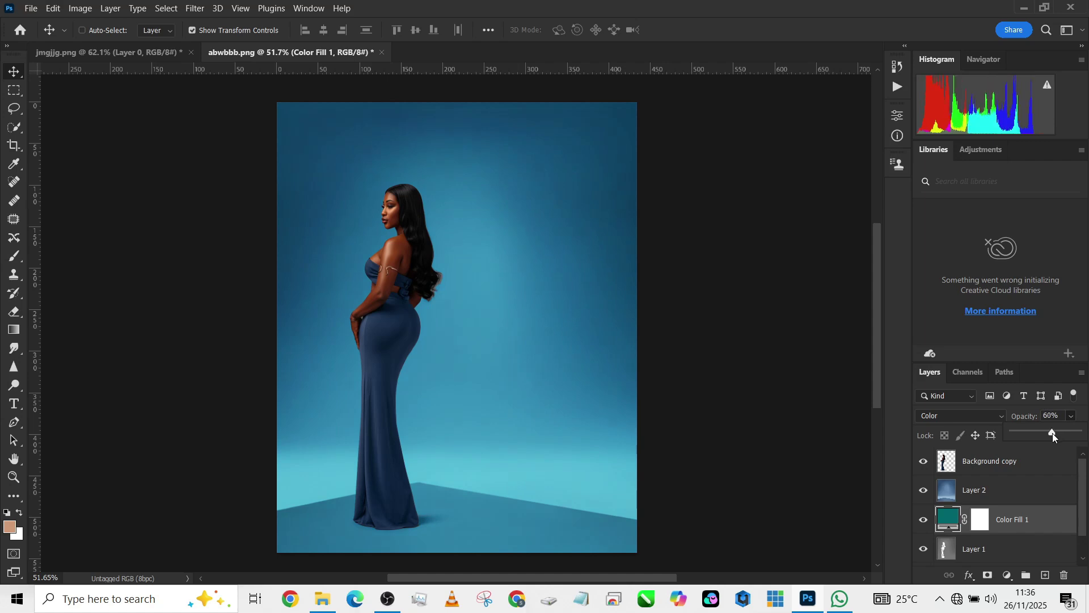
Add a Curves layer clipped to Background copy, lifting input 90 to 138 in Luminosity mode.
{"action": "left_click", "coordinate": [988, 470]}
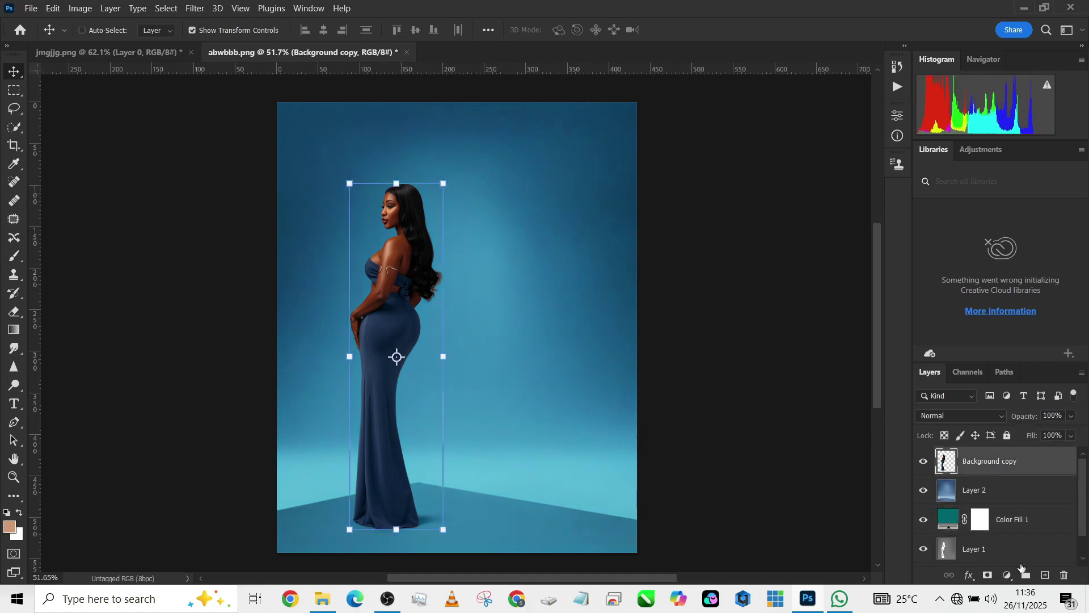
{"action": "left_click", "coordinate": [1009, 575]}
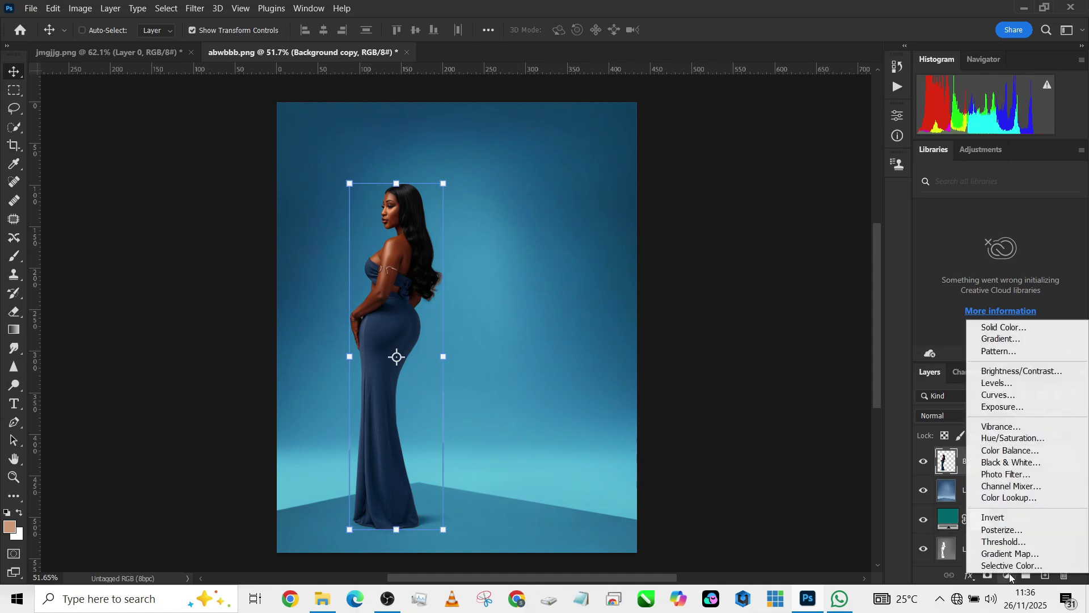
{"action": "left_click", "coordinate": [999, 395]}
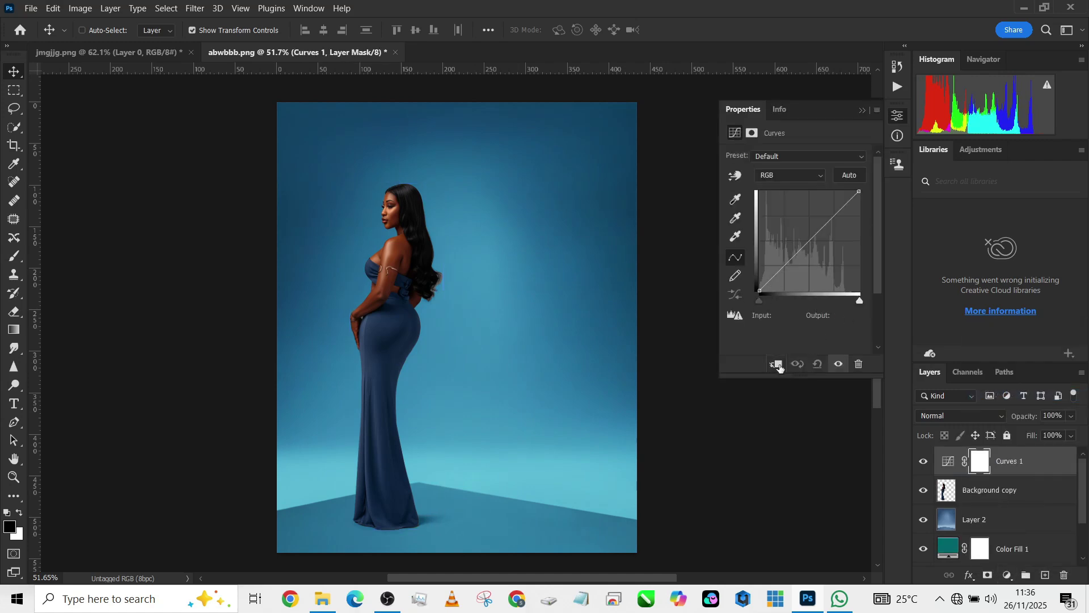
{"action": "left_click", "coordinate": [778, 364]}
{"action": "left_click_drag", "start_coordinate": [802, 243], "coordinate": [800, 240]}
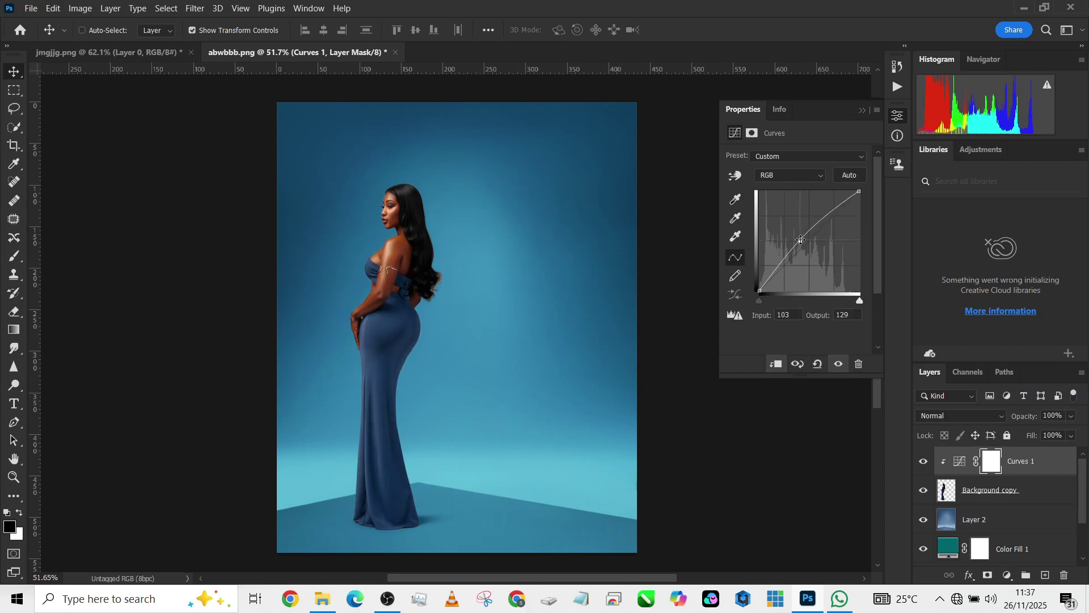
{"action": "left_click", "coordinate": [971, 421]}
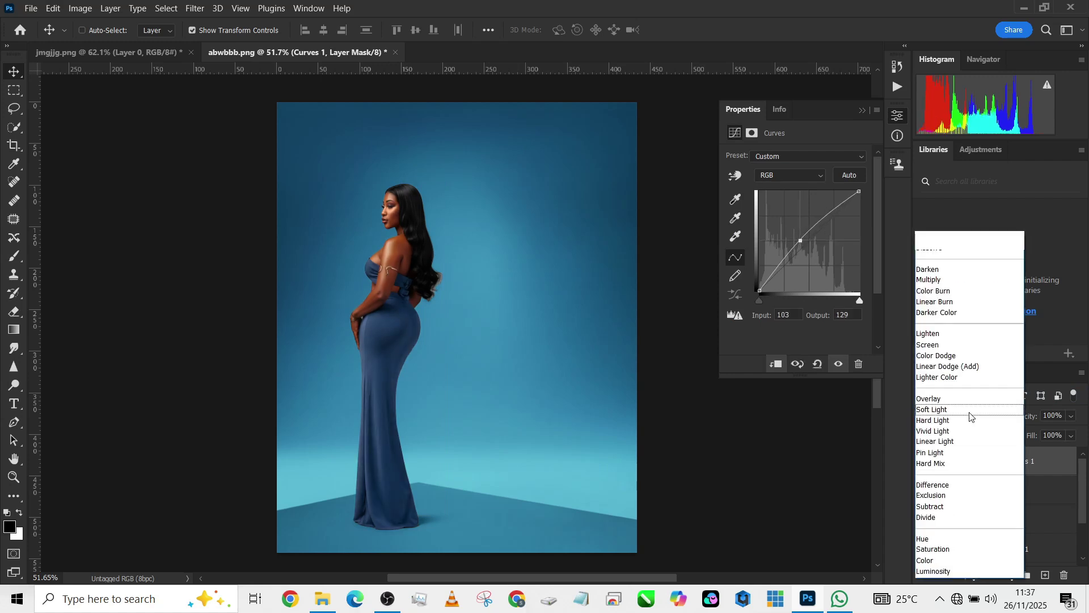
{"action": "left_click", "coordinate": [934, 577]}
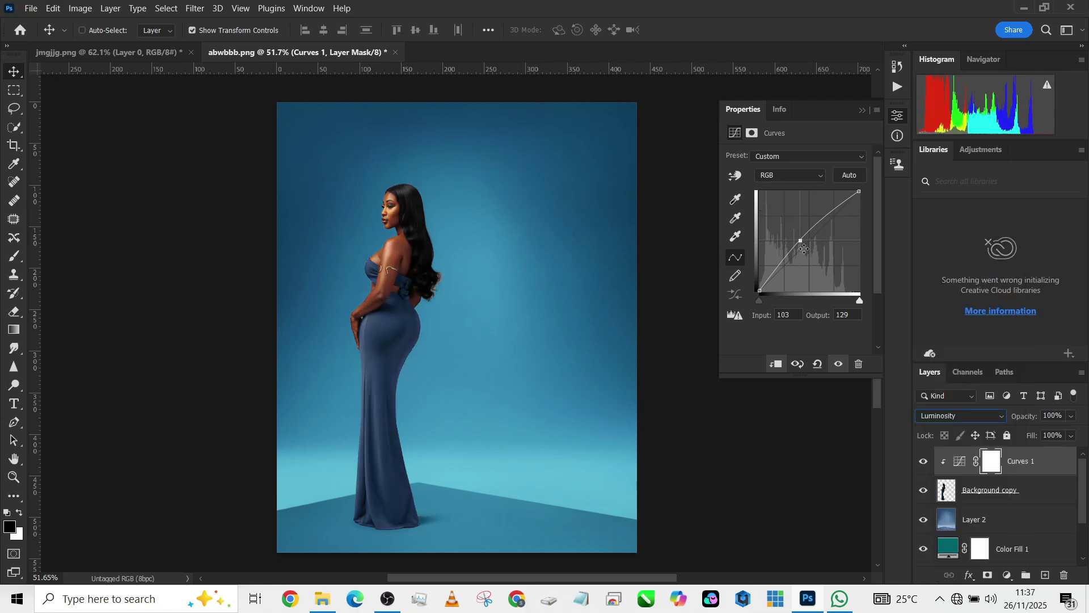
{"action": "left_click_drag", "start_coordinate": [802, 243], "coordinate": [797, 238]}
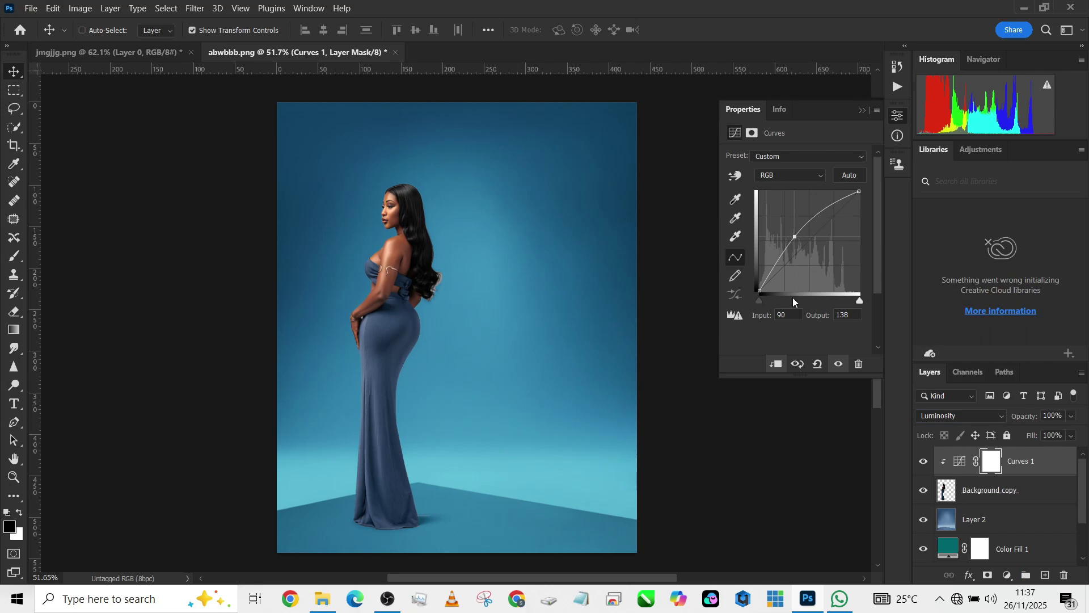
Quick-select the blue dress from waist to hem on the Background copy layer.
{"action": "left_click", "coordinate": [990, 502]}
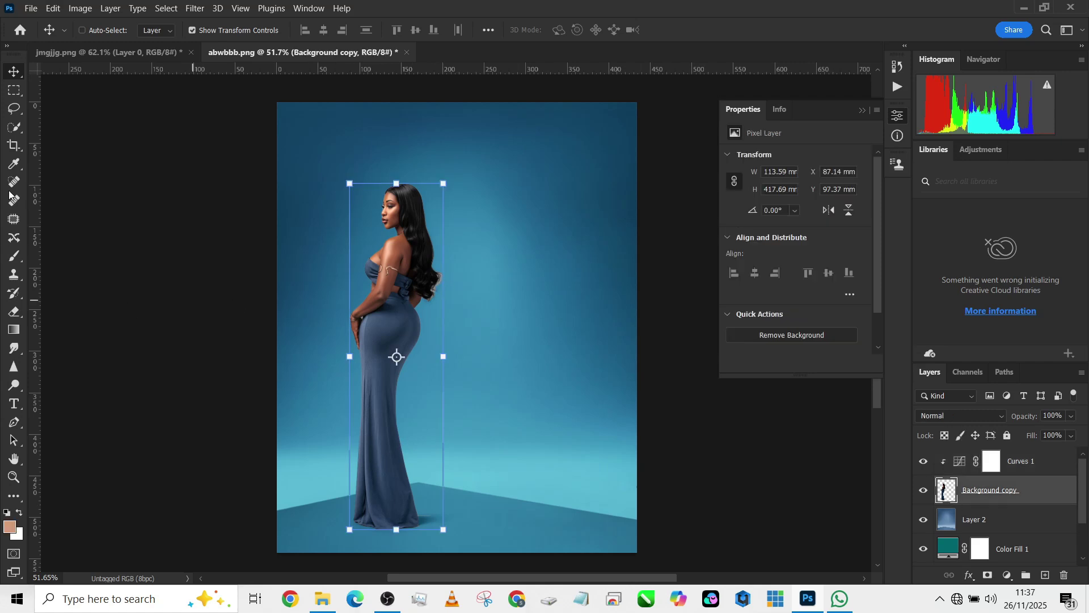
{"action": "left_click", "coordinate": [14, 129]}
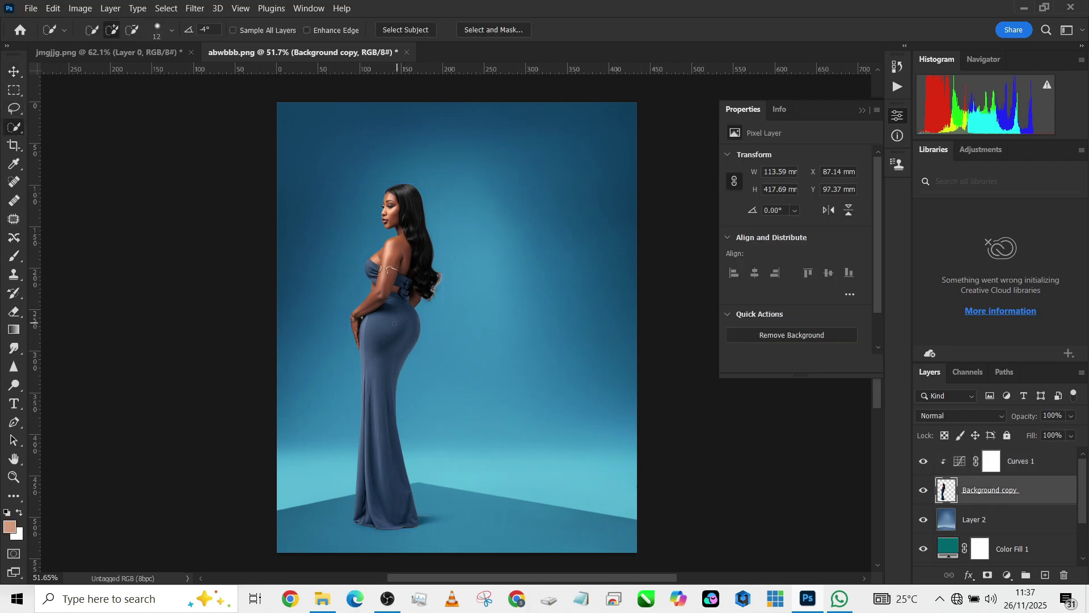
{"action": "mouse_move", "coordinate": [388, 352]}
{"action": "left_mouse_down"}
{"action": "mouse_move", "coordinate": [392, 454]}
{"action": "mouse_move", "coordinate": [382, 305]}
{"action": "mouse_move", "coordinate": [405, 215]}
{"action": "mouse_move", "coordinate": [431, 266]}
{"action": "mouse_move", "coordinate": [397, 227]}
{"action": "mouse_move", "coordinate": [417, 293]}
{"action": "mouse_move", "coordinate": [377, 265]}
{"action": "mouse_move", "coordinate": [404, 283]}
{"action": "left_mouse_up"}
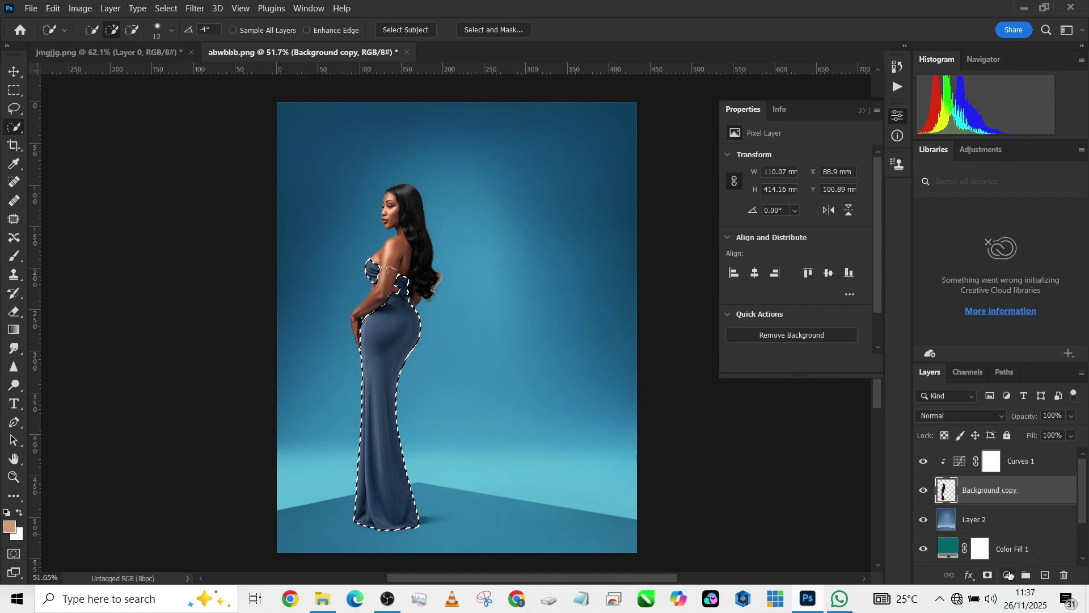
Add a dress-masked Hue/Saturation layer above Curves 1 and raise Saturation to +57.
{"action": "left_click", "coordinate": [1009, 575]}
{"action": "left_click", "coordinate": [1001, 434]}
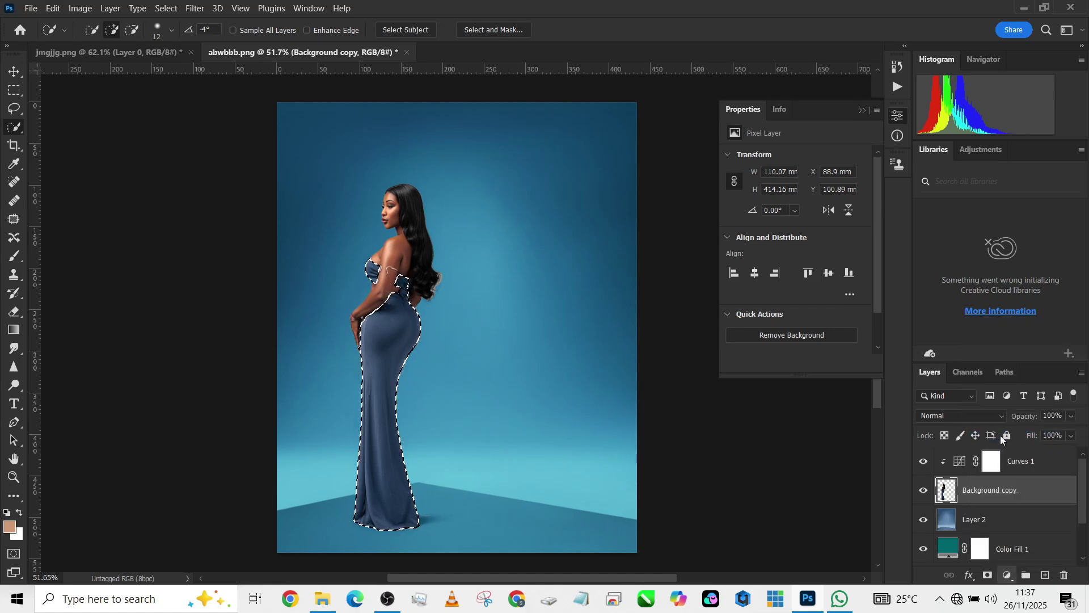
{"action": "left_click_drag", "start_coordinate": [1032, 494], "coordinate": [1022, 457]}
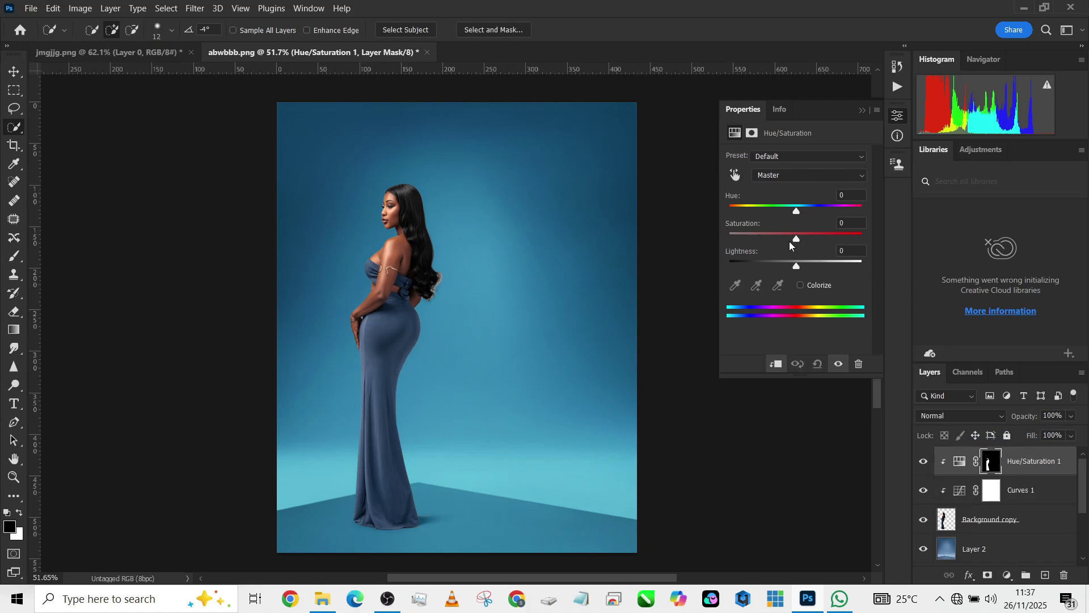
{"action": "left_click_drag", "start_coordinate": [789, 239], "coordinate": [826, 242]}
{"action": "key", "text": "Return"}
Duplicate the Background copy layer and flip the copy vertically with Free Transform.
{"action": "left_click", "coordinate": [1015, 529]}
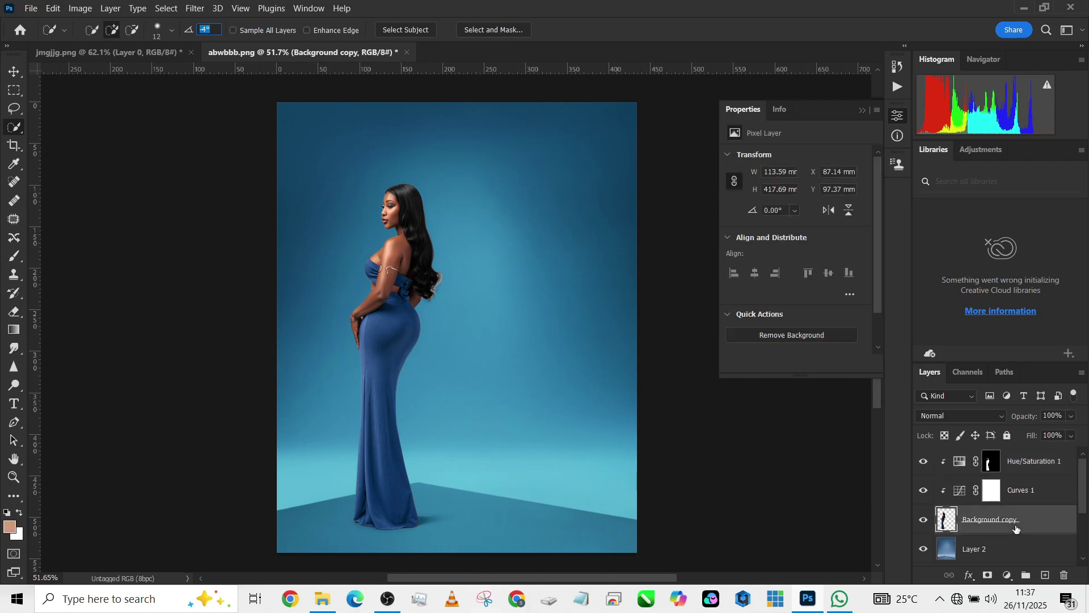
{"action": "key", "text": "ctrl+j"}
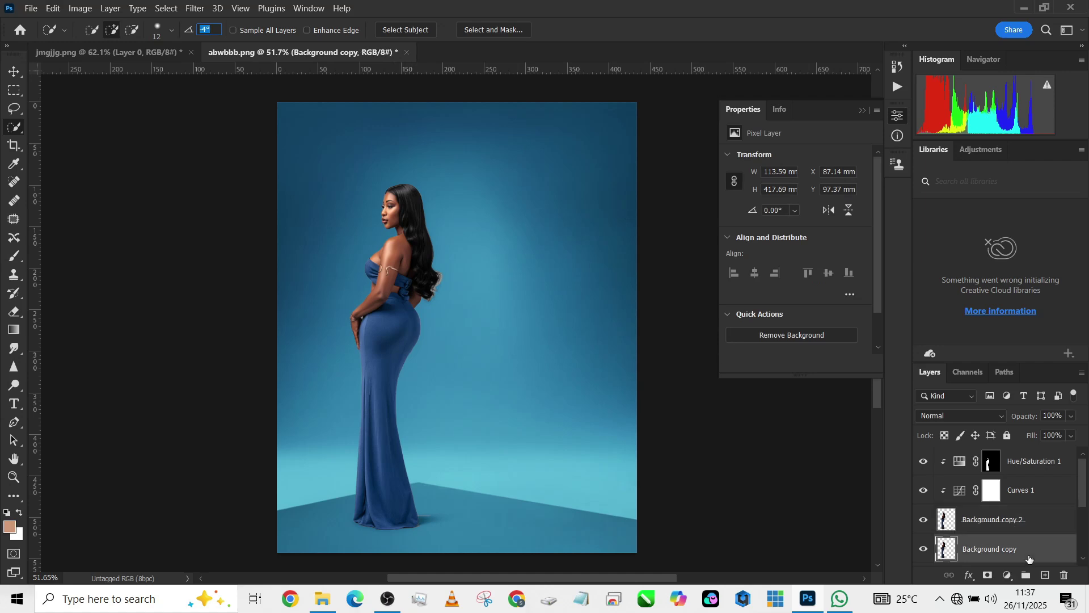
{"action": "key", "text": "ctrl+t"}
{"action": "right_click", "coordinate": [375, 443]}
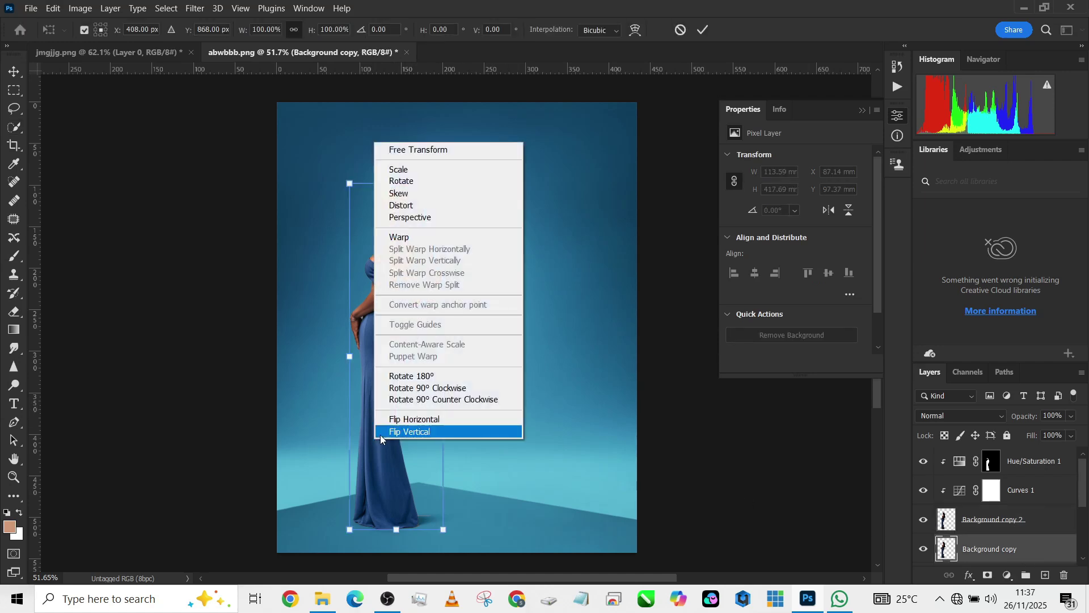
{"action": "left_click", "coordinate": [386, 432]}
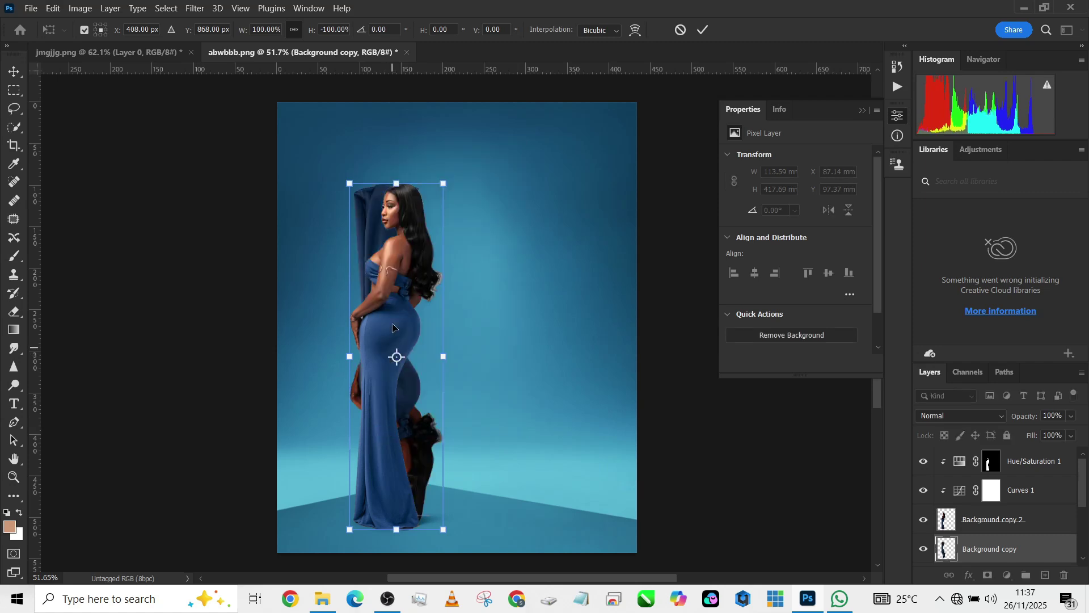
Move the flipped copy beneath her hem, narrowing and slightly tilting it as a floor reflection.
{"action": "scroll", "coordinate": [584, 304], "scroll_direction": "down", "scroll_amount": 2}
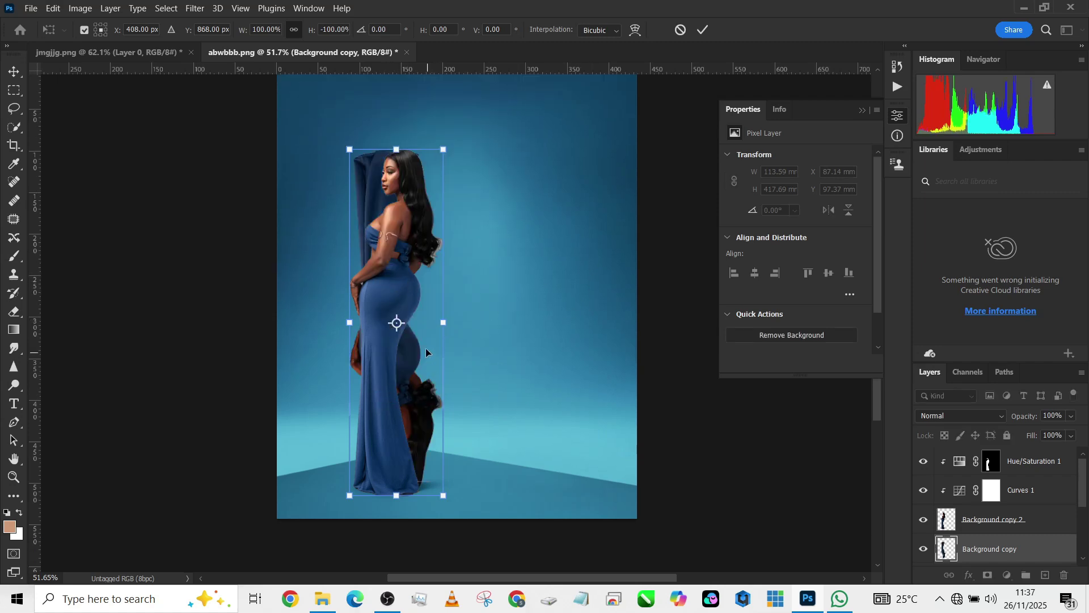
{"action": "left_click_drag", "start_coordinate": [426, 352], "coordinate": [419, 539]}
{"action": "left_click_drag", "start_coordinate": [441, 336], "coordinate": [454, 329]}
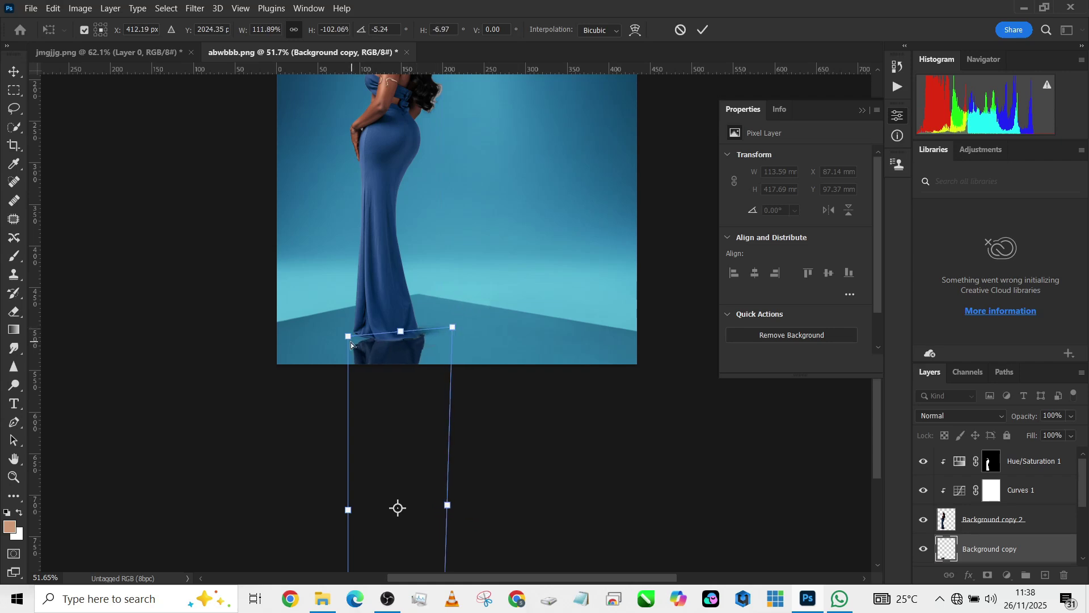
{"action": "left_click_drag", "start_coordinate": [348, 336], "coordinate": [346, 325]}
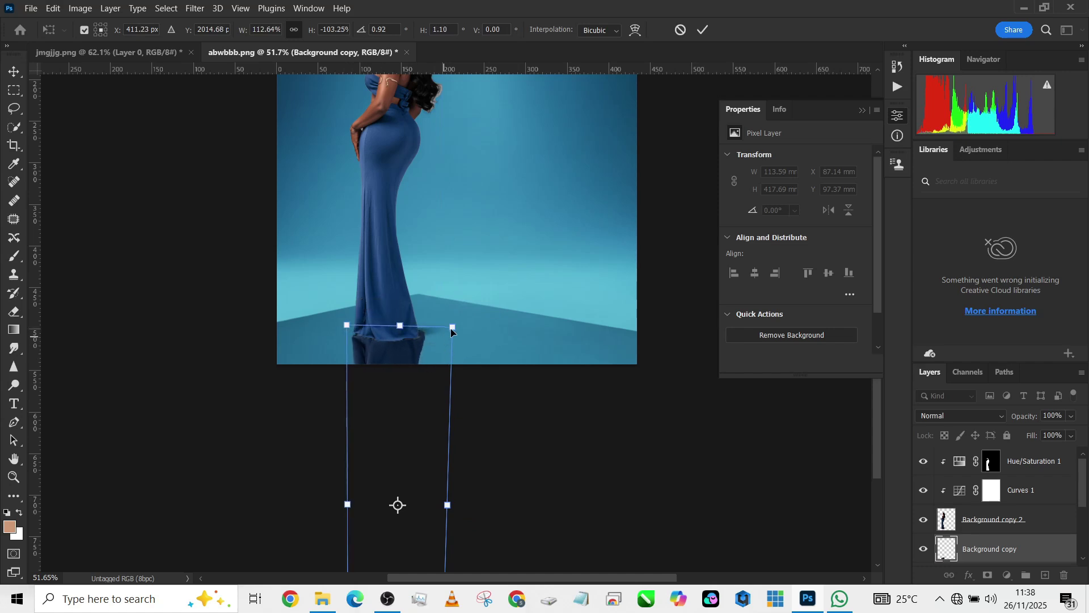
{"action": "left_click_drag", "start_coordinate": [447, 327], "coordinate": [444, 330]}
{"action": "left_click_drag", "start_coordinate": [347, 325], "coordinate": [349, 326]}
Commit the reflection's transform and set the Background copy layer to Soft Light blend mode.
{"action": "left_click", "coordinate": [702, 30]}
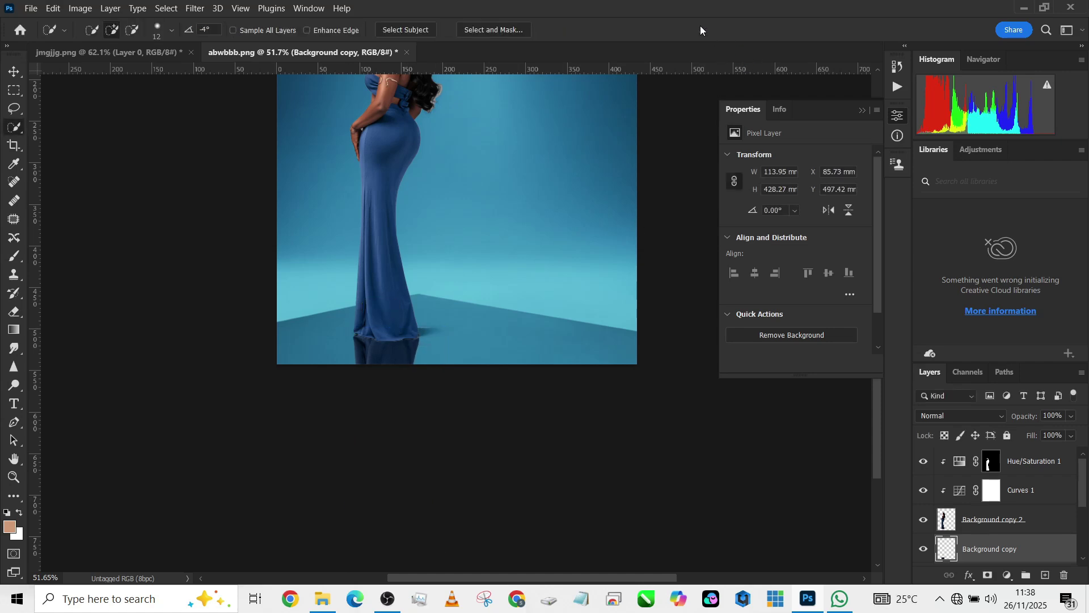
{"action": "left_click", "coordinate": [923, 417]}
{"action": "left_click", "coordinate": [925, 409]}
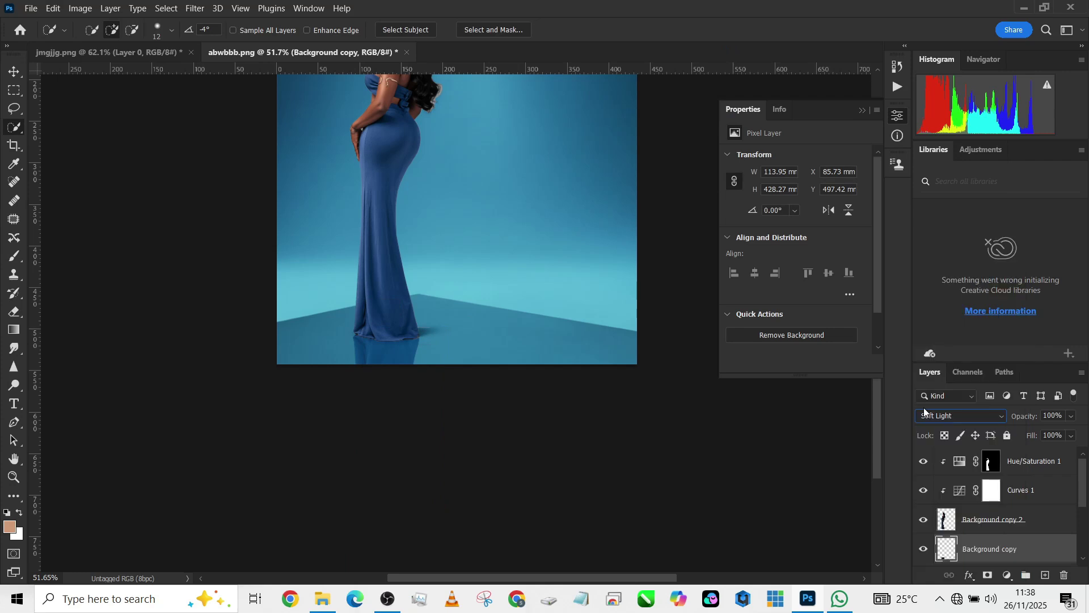
{"action": "scroll", "coordinate": [513, 343], "scroll_direction": "up", "scroll_amount": 5}
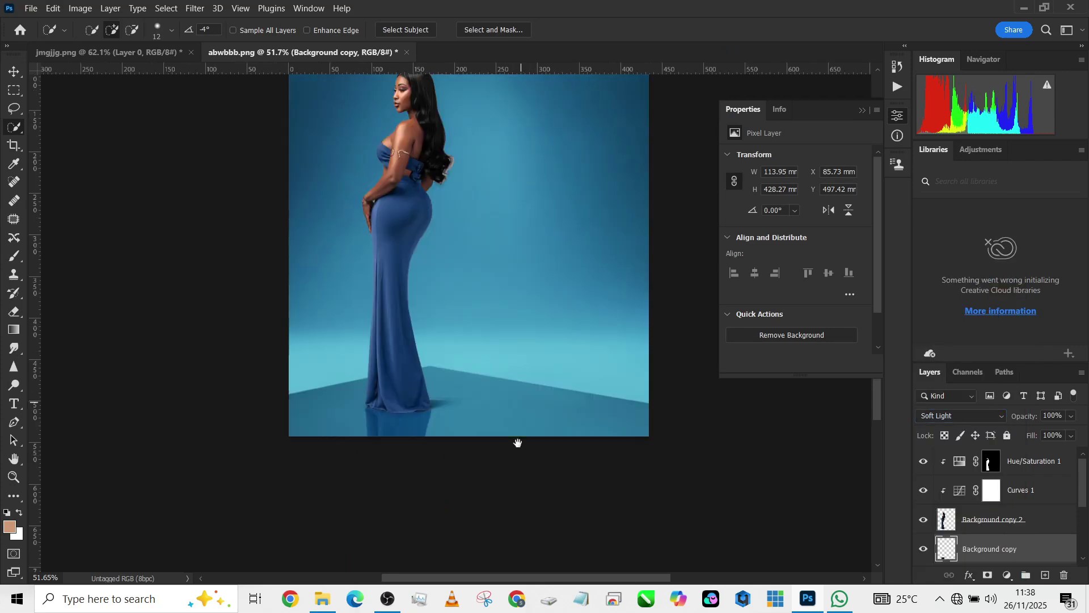
{"action": "scroll", "coordinate": [516, 442], "scroll_direction": "down", "scroll_amount": 2}
{"action": "scroll", "coordinate": [516, 291], "scroll_direction": "up", "scroll_amount": 5}
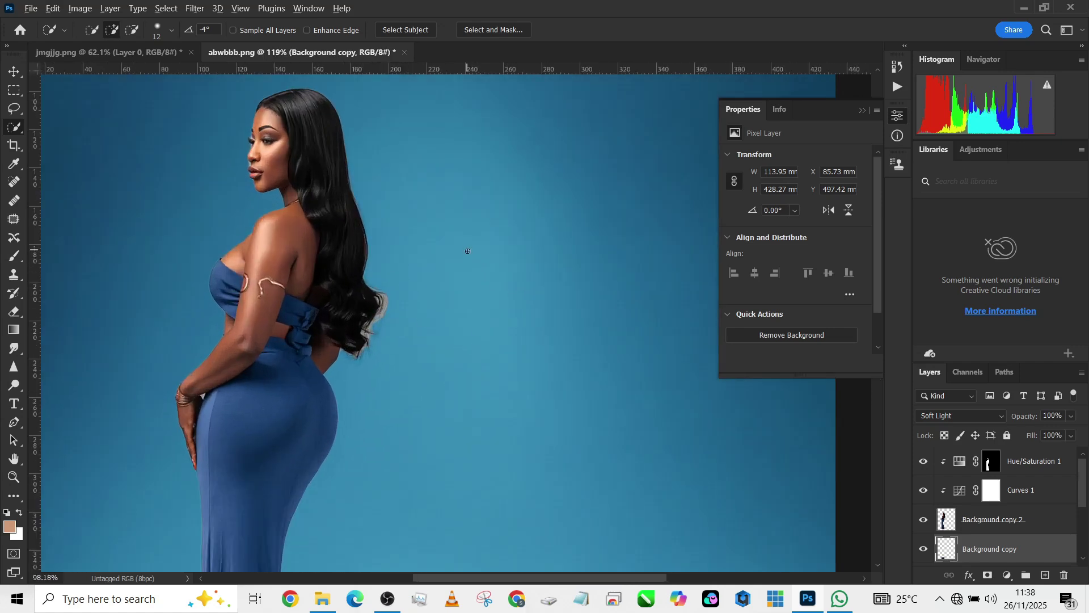
{"action": "scroll", "coordinate": [395, 296], "scroll_direction": "down", "scroll_amount": 2}
Add a layer mask to Background copy 2 and ready a 40 px brush for painting.
{"action": "left_click", "coordinate": [1010, 527]}
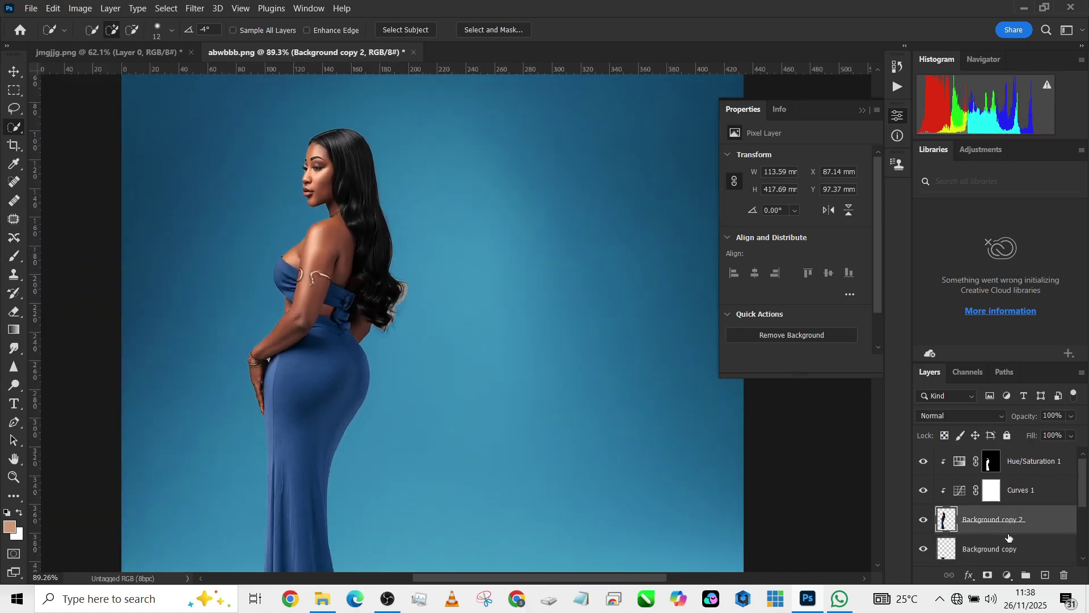
{"action": "left_click", "coordinate": [987, 574]}
{"action": "left_click", "coordinate": [8, 263]}
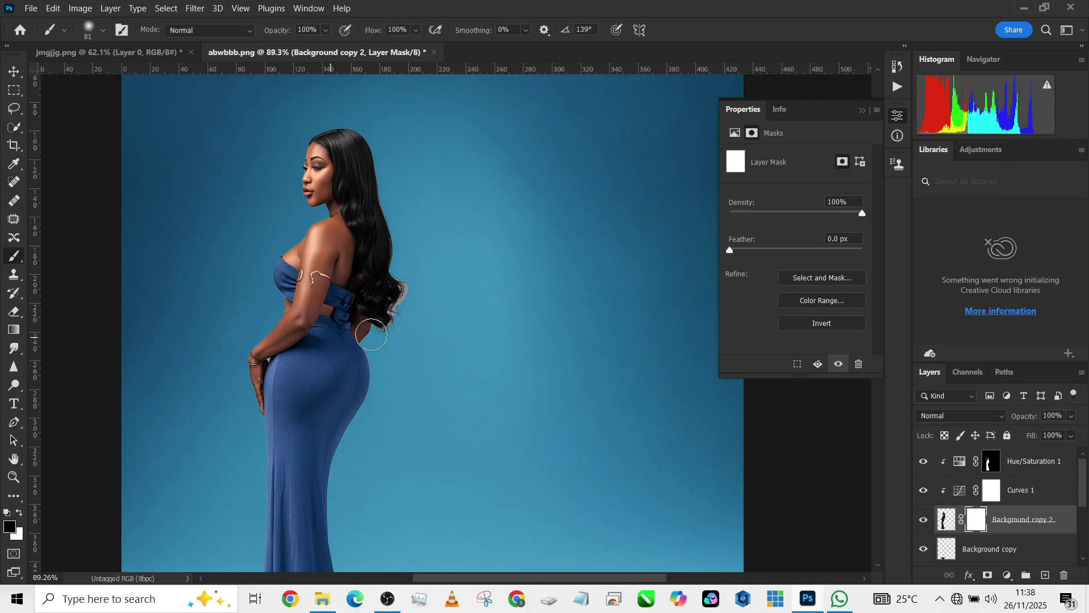
{"action": "scroll", "coordinate": [451, 291], "scroll_direction": "up", "scroll_amount": 1}
{"action": "mouse_move", "coordinate": [451, 289]}
{"action": "left_mouse_down"}
{"action": "mouse_move", "coordinate": [416, 300]}
{"action": "mouse_move", "coordinate": [400, 281]}
{"action": "mouse_move", "coordinate": [382, 358]}
{"action": "left_mouse_up"}
{"action": "scroll", "coordinate": [461, 185], "scroll_direction": "down", "scroll_amount": 3}
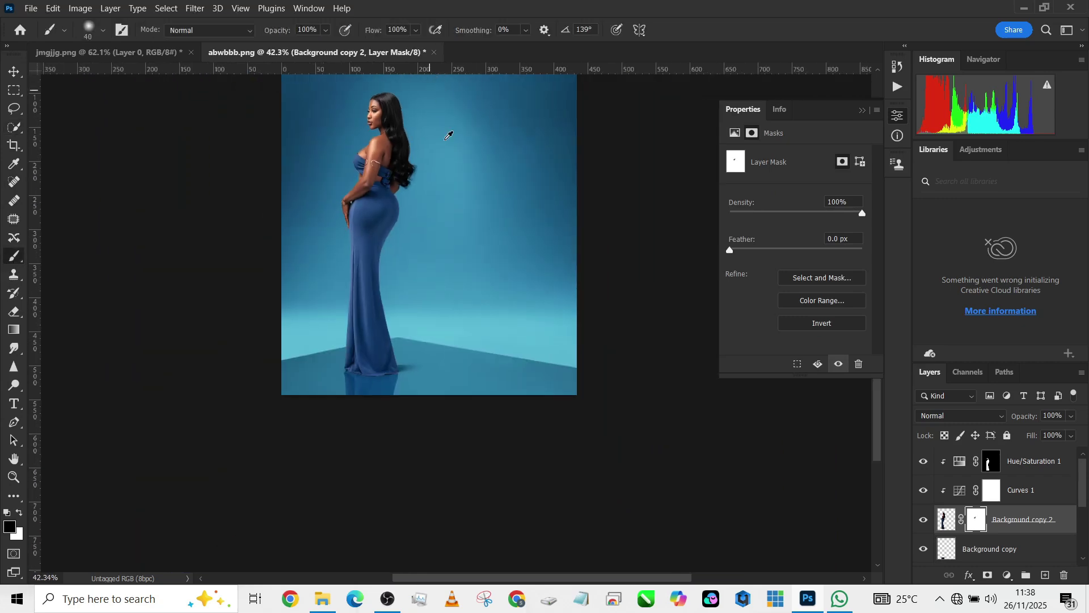
{"action": "scroll", "coordinate": [418, 312], "scroll_direction": "up", "scroll_amount": 1}
{"action": "left_click_drag", "start_coordinate": [418, 312], "coordinate": [415, 417]}
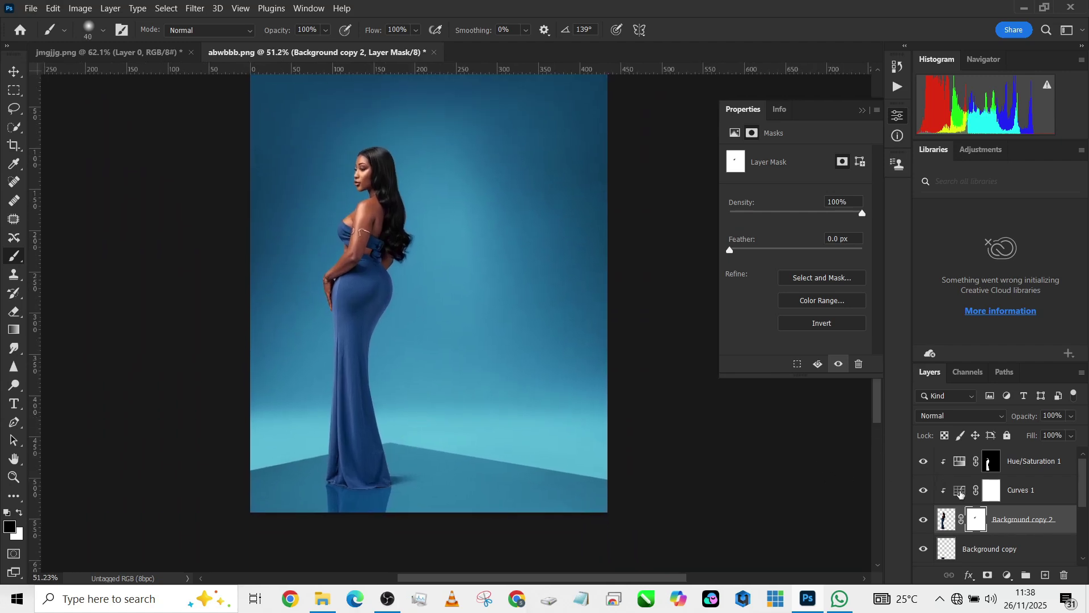
Add a Color Lookup adjustment layer above Hue/Saturation 1 using the Crisp_Winter.look 3DLUT file.
{"action": "left_click", "coordinate": [1029, 472]}
{"action": "left_click", "coordinate": [1007, 575]}
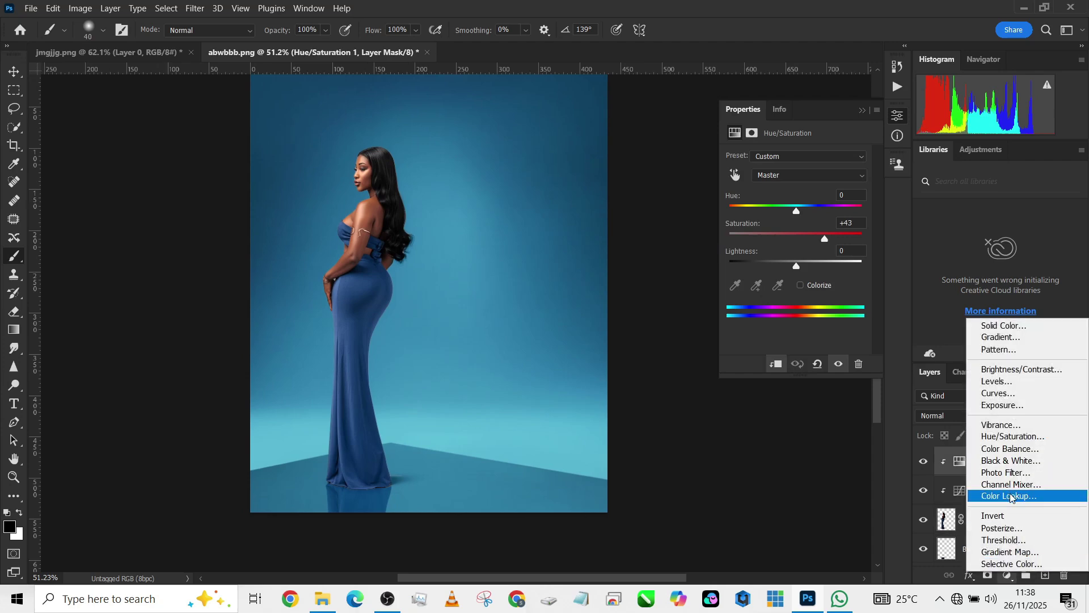
{"action": "left_click", "coordinate": [1011, 496]}
{"action": "left_click", "coordinate": [823, 158]}
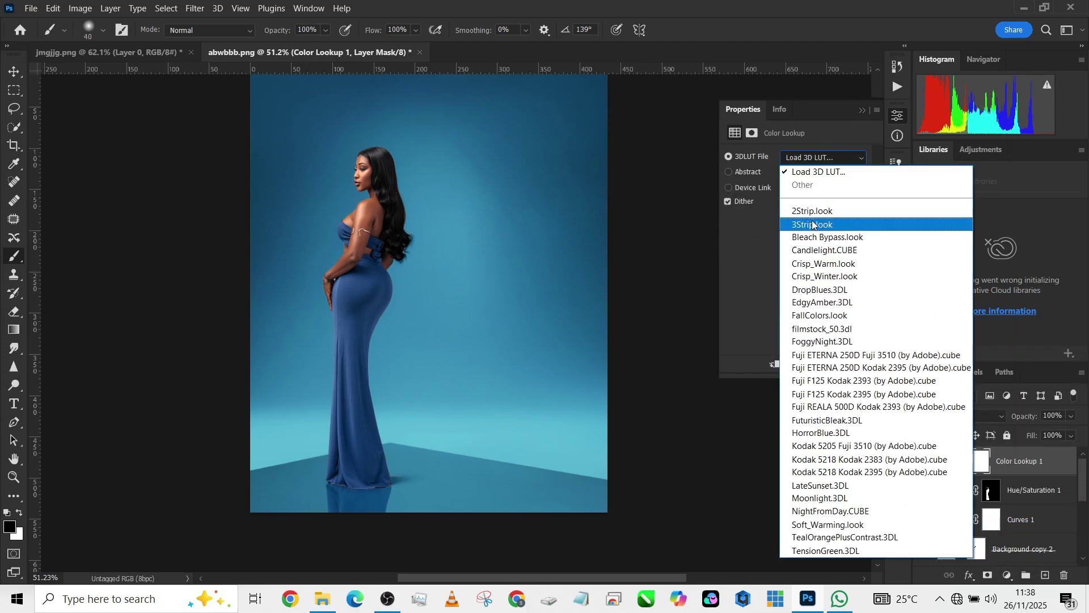
{"action": "left_click", "coordinate": [811, 193]}
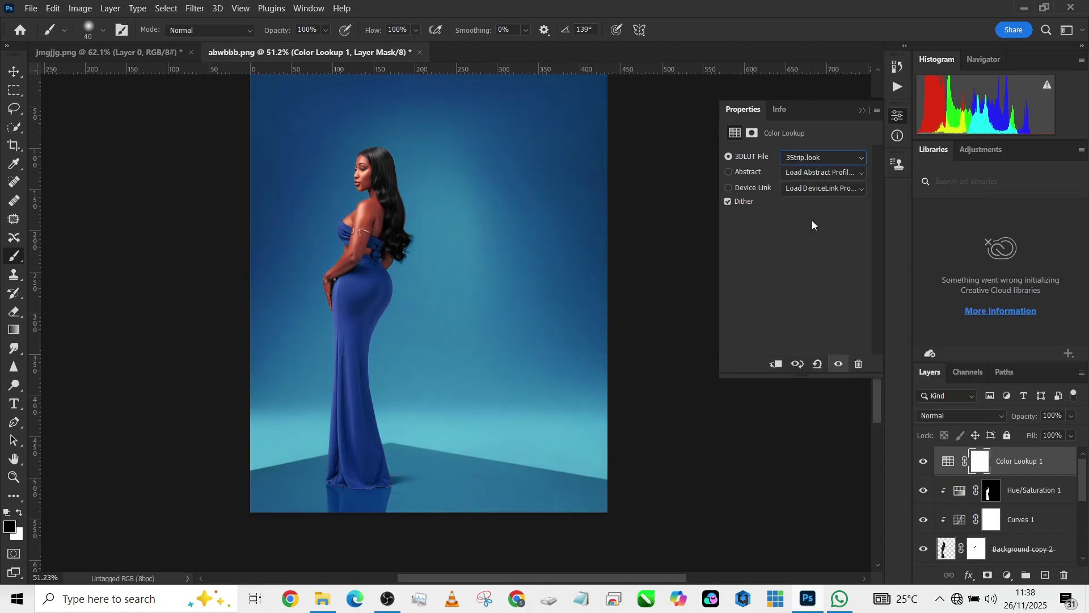
{"action": "key", "text": "Down"}
{"action": "key", "text": "Down"}
{"action": "key", "text": "Down"}
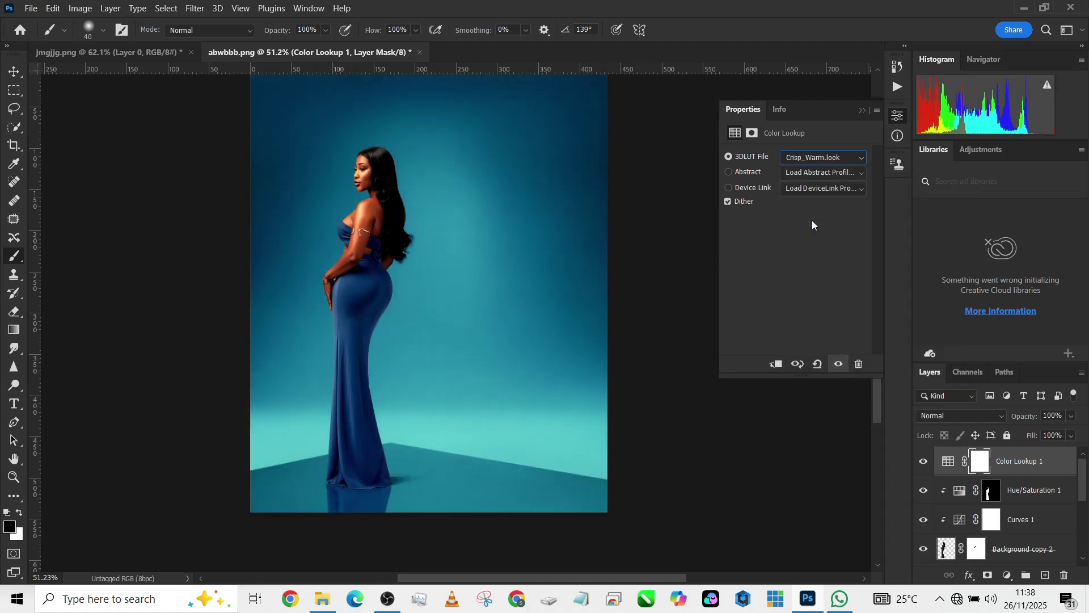
{"action": "key", "text": "Down"}
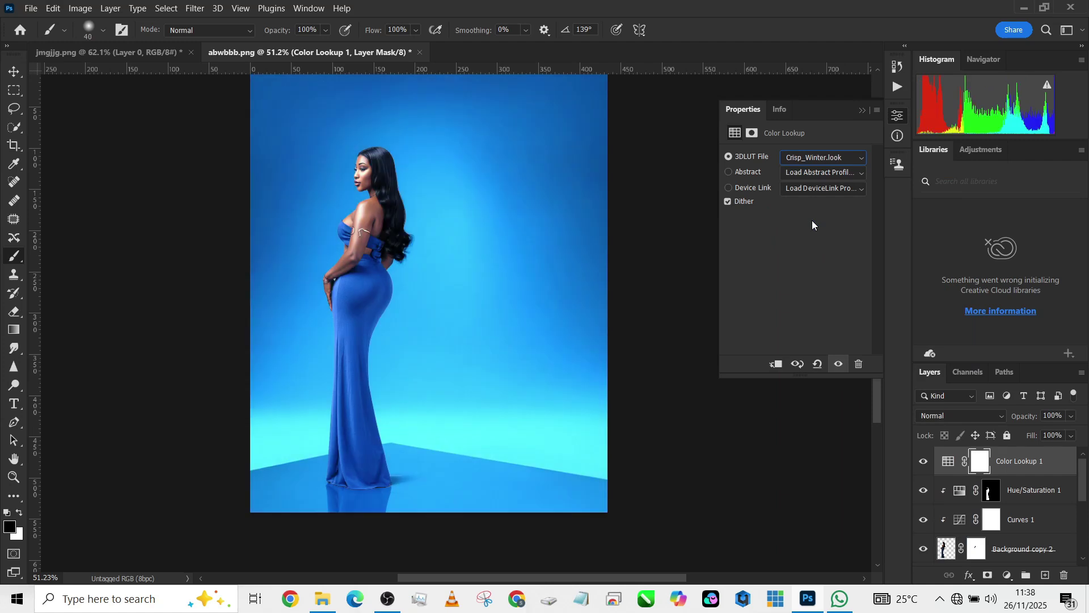
Lower the Color Lookup layer's opacity to 35% and toggle its visibility to compare.
{"action": "left_click", "coordinate": [1071, 417]}
{"action": "left_click_drag", "start_coordinate": [1050, 431], "coordinate": [1036, 433]}
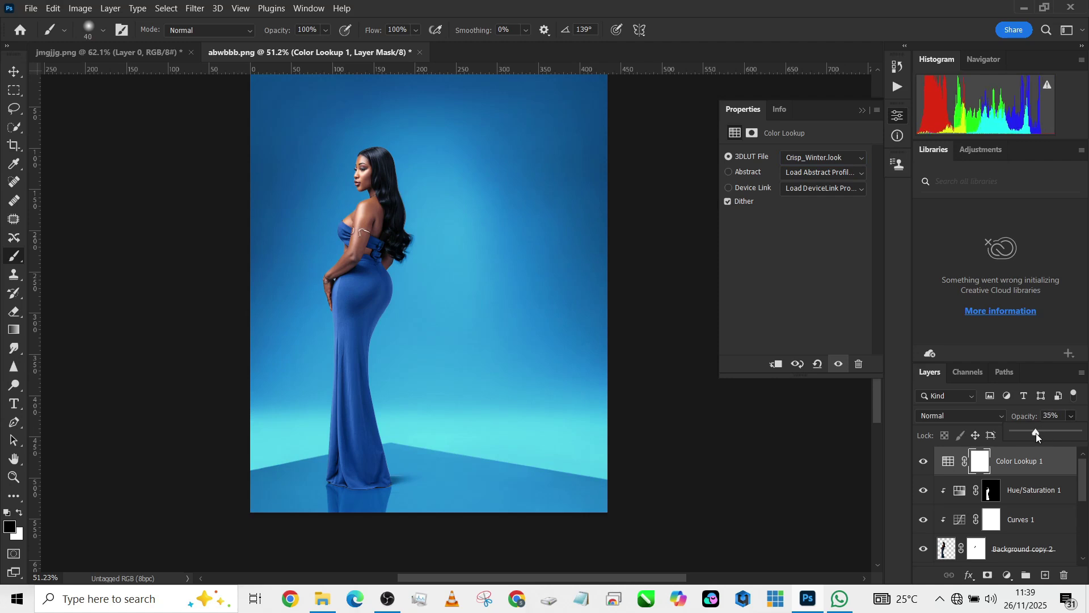
{"action": "left_click", "coordinate": [922, 462]}
{"action": "left_click", "coordinate": [922, 462]}
Stamp visible layers into Layer 3 and give it a -18 Camera Raw vignette.
{"action": "key", "text": "ctrl+shift+alt+e"}
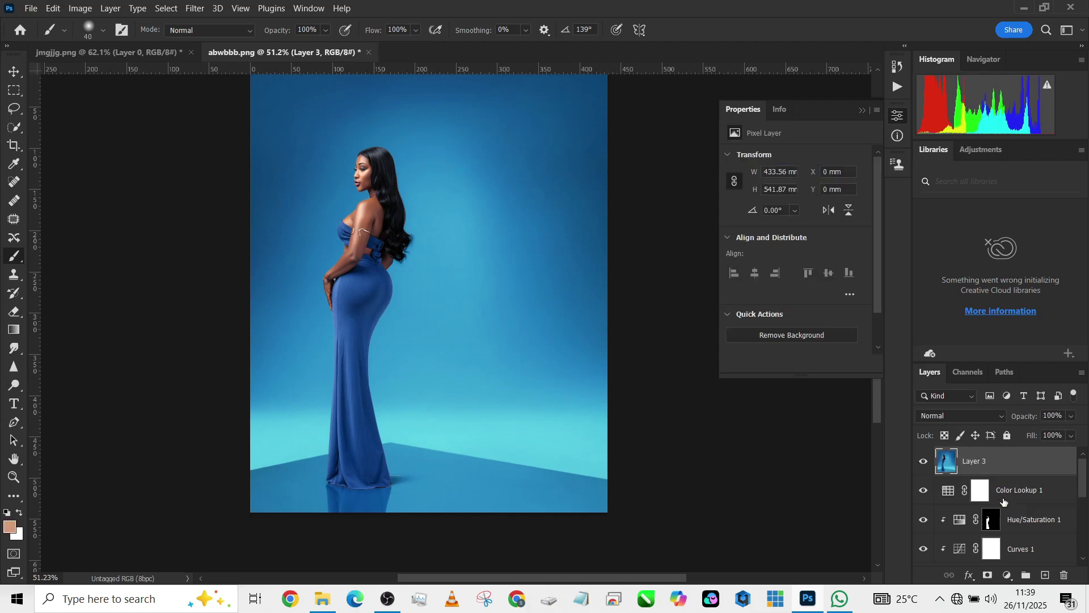
{"action": "left_click", "coordinate": [195, 8]}
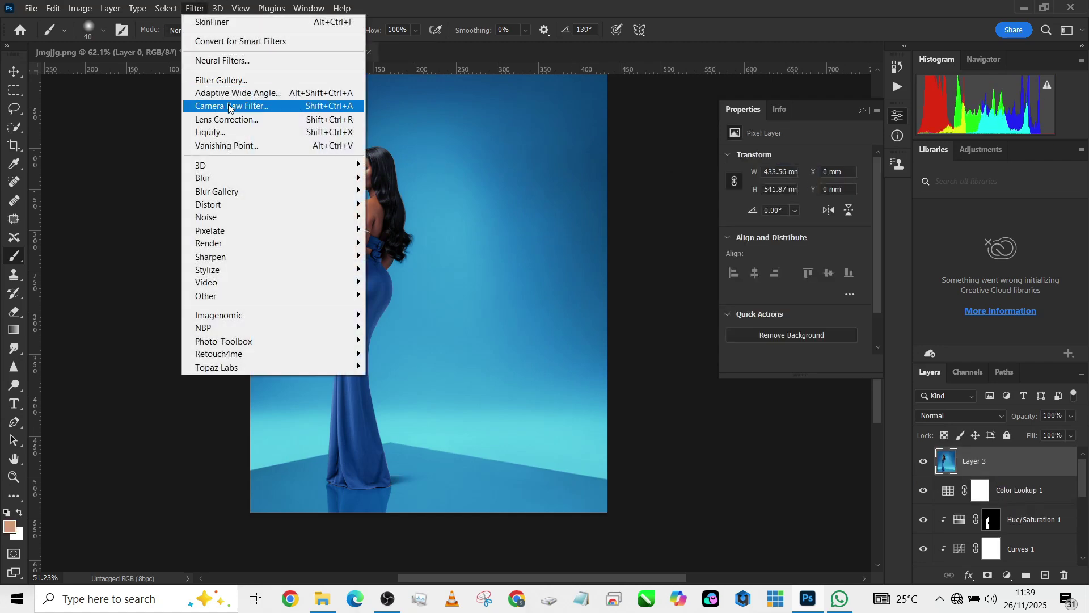
{"action": "left_click", "coordinate": [230, 105]}
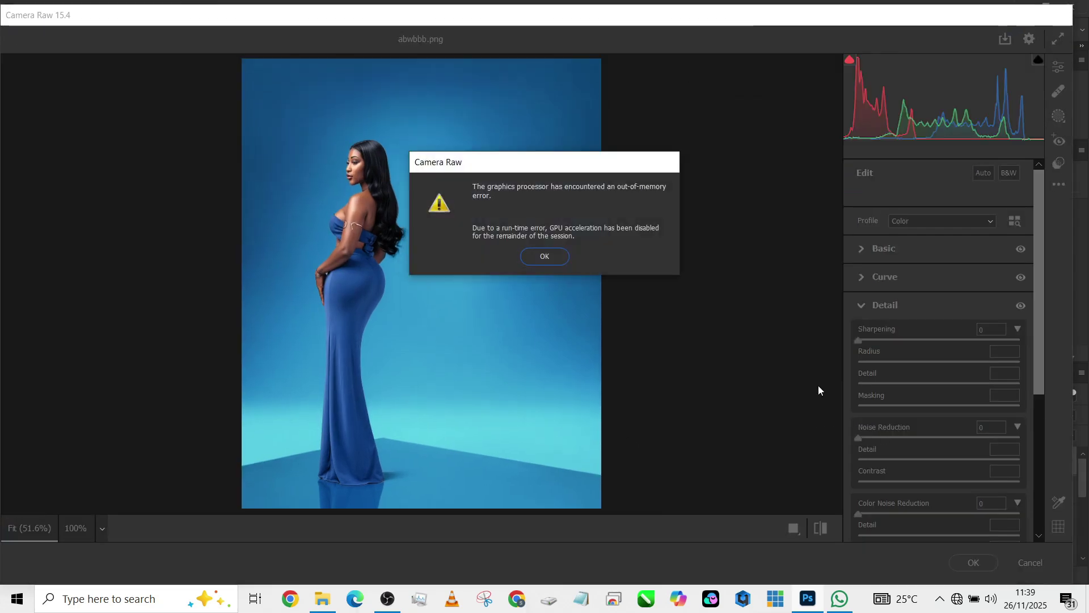
{"action": "left_click", "coordinate": [545, 256]}
{"action": "scroll", "coordinate": [905, 434], "scroll_direction": "down", "scroll_amount": 5}
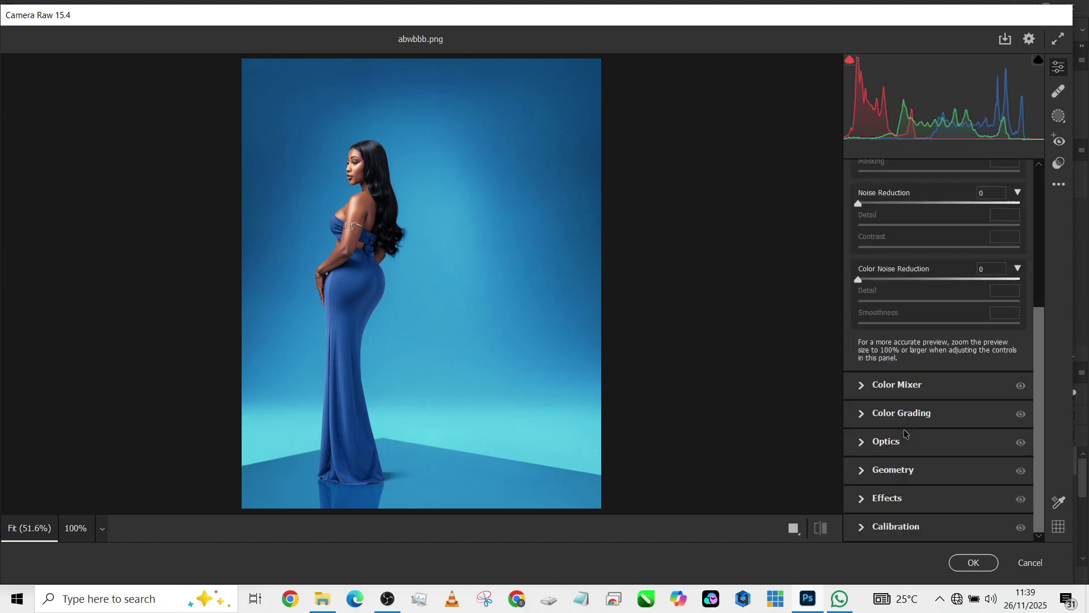
{"action": "left_click", "coordinate": [917, 505]}
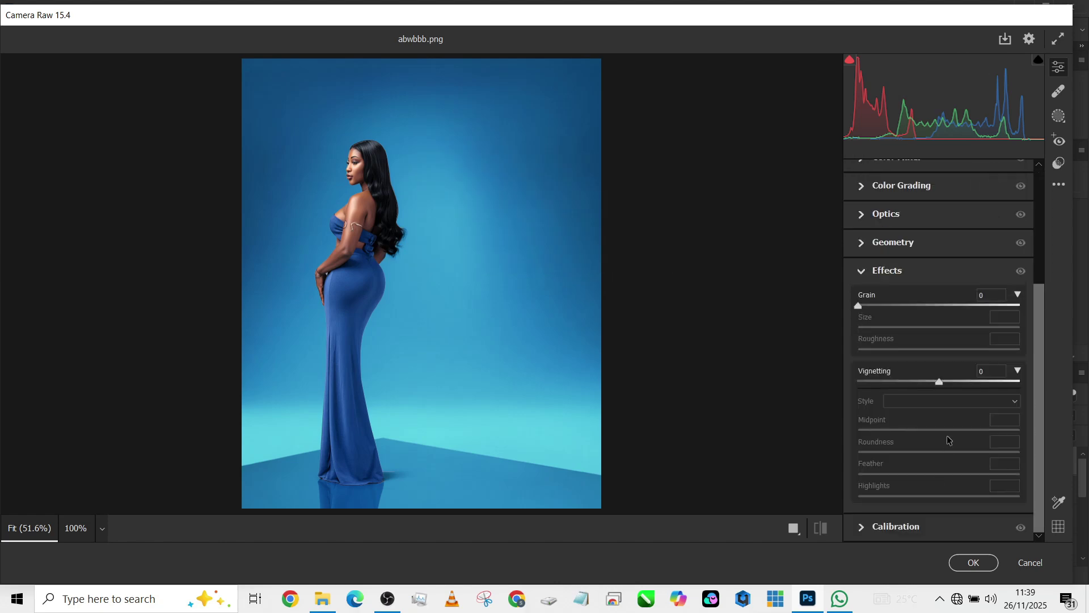
{"action": "left_click", "coordinate": [919, 383]}
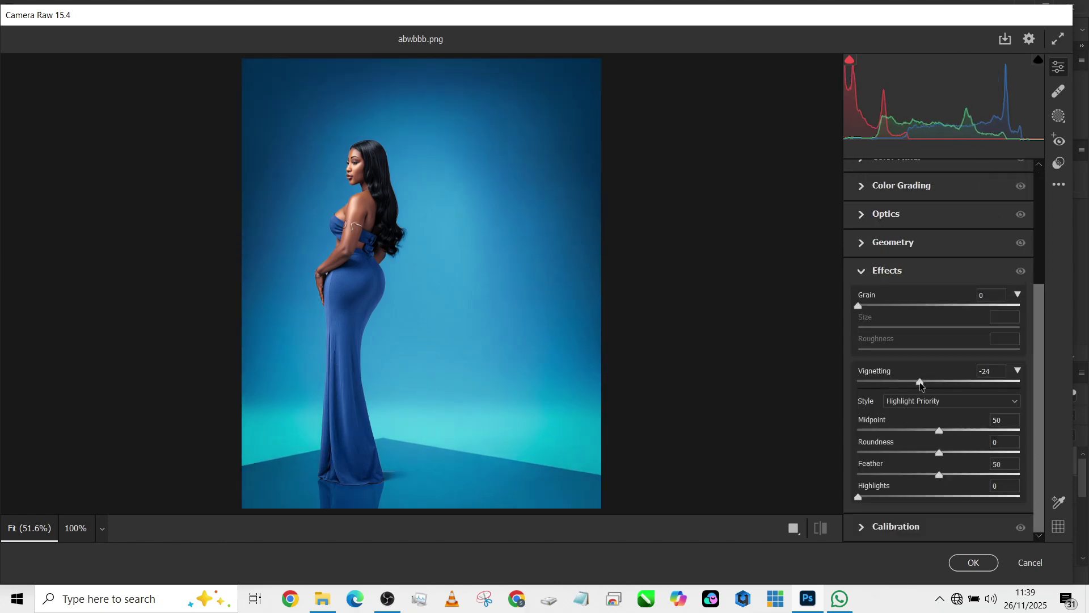
{"action": "mouse_move", "coordinate": [920, 385]}
{"action": "left_mouse_down"}
{"action": "mouse_move", "coordinate": [964, 384]}
{"action": "mouse_move", "coordinate": [925, 389]}
{"action": "left_mouse_up"}
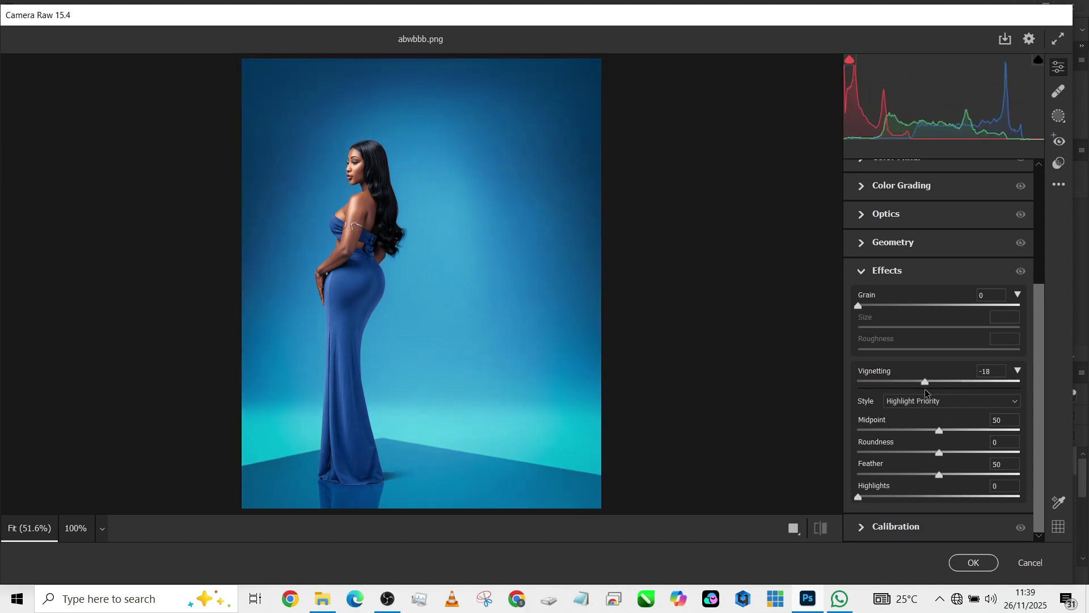
{"action": "left_click", "coordinate": [987, 561]}
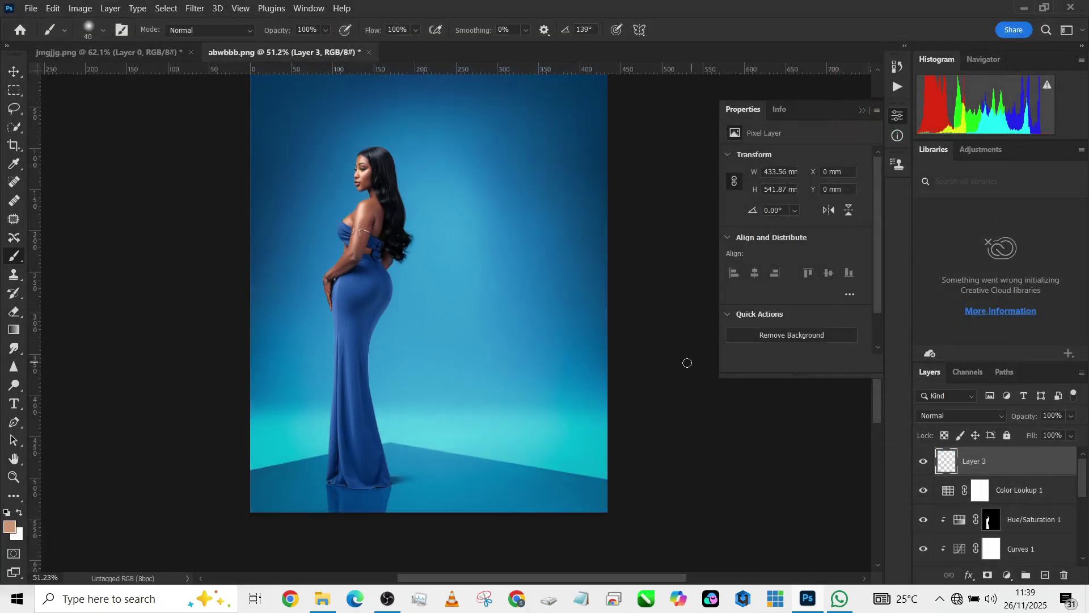
{"action": "scroll", "coordinate": [931, 509], "scroll_direction": "down", "scroll_amount": 5}
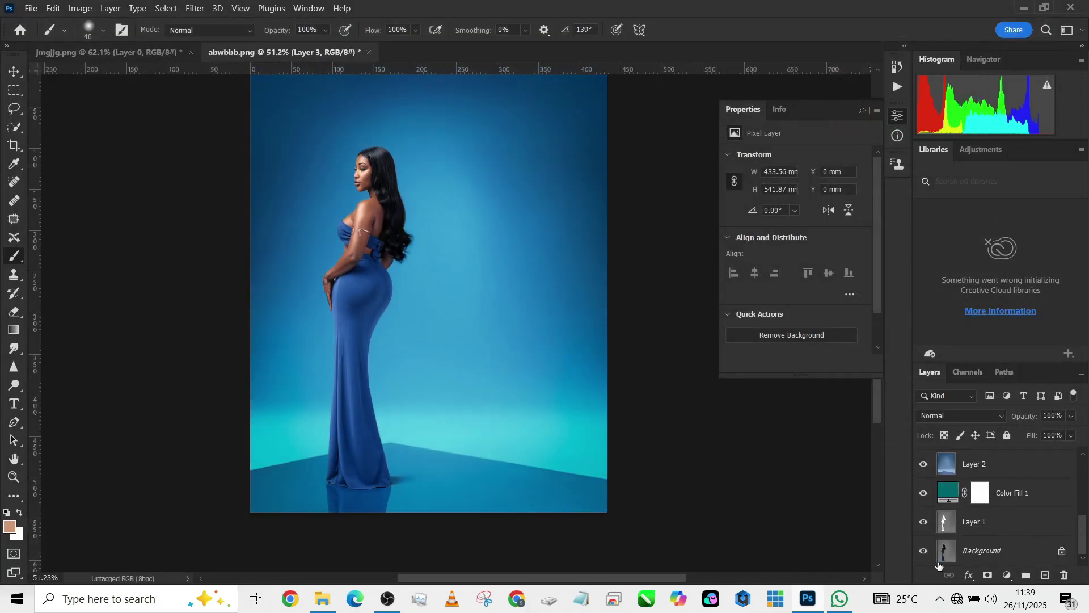
{"action": "left_click", "coordinate": [924, 552], "text": "alt"}
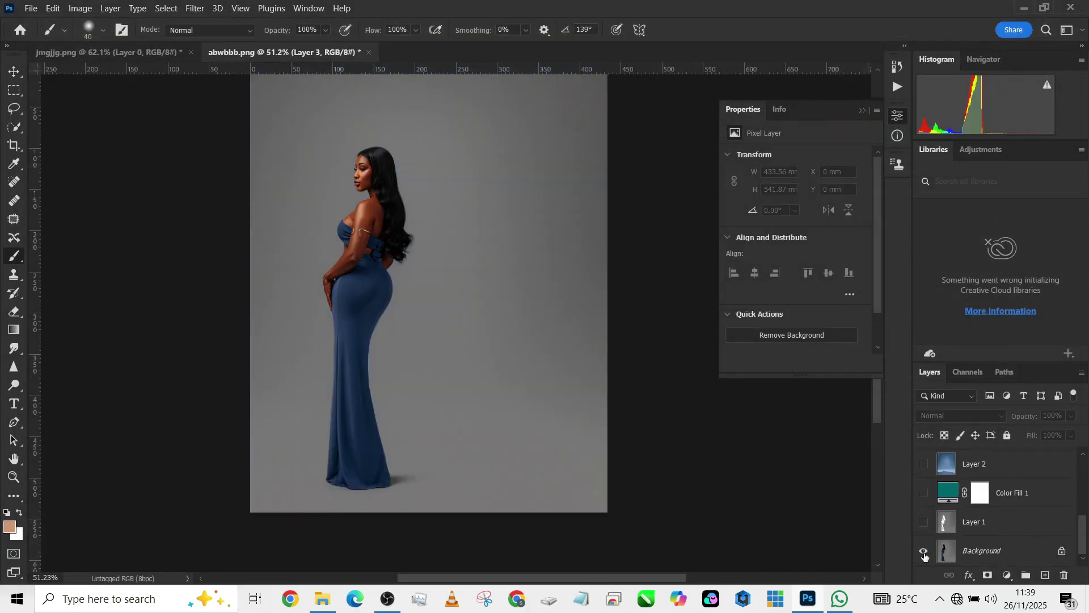
{"action": "left_click", "coordinate": [924, 553], "text": "alt"}
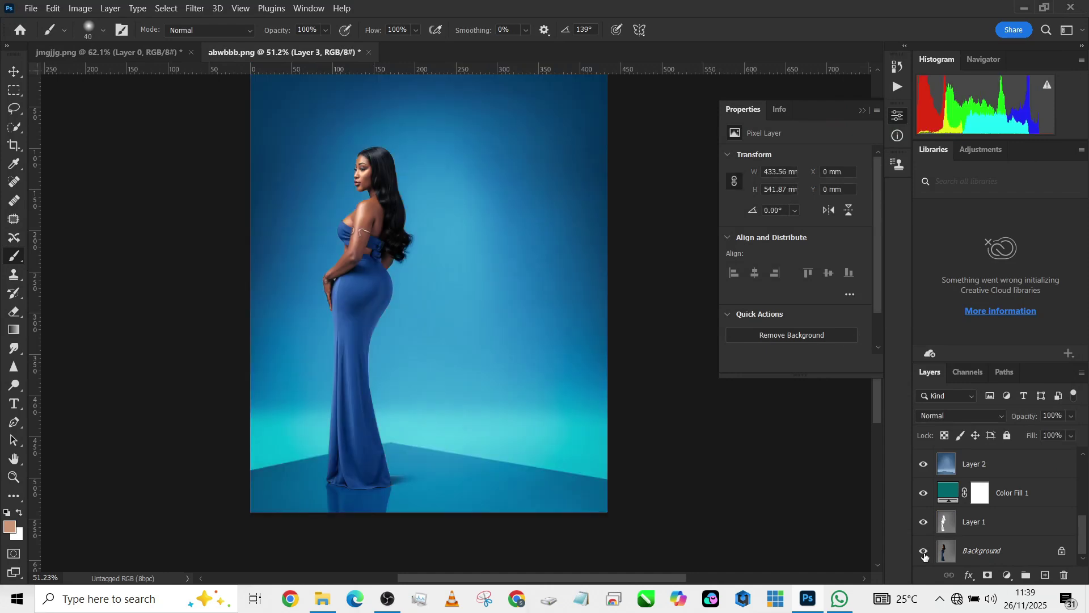
{"action": "left_click", "coordinate": [924, 553], "text": "alt"}
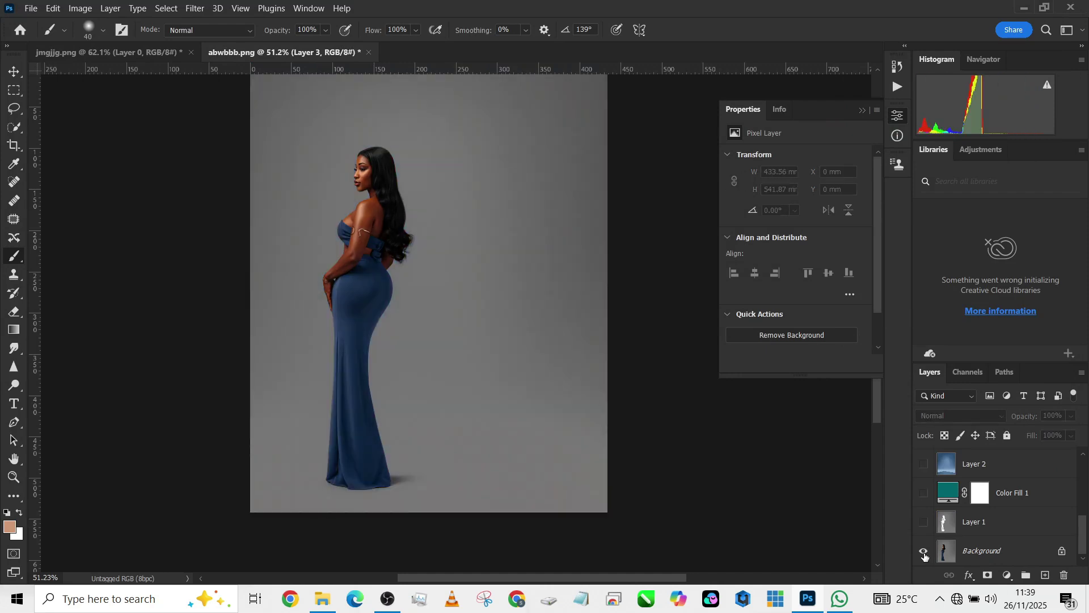
{"action": "left_click", "coordinate": [924, 555], "text": "alt"}
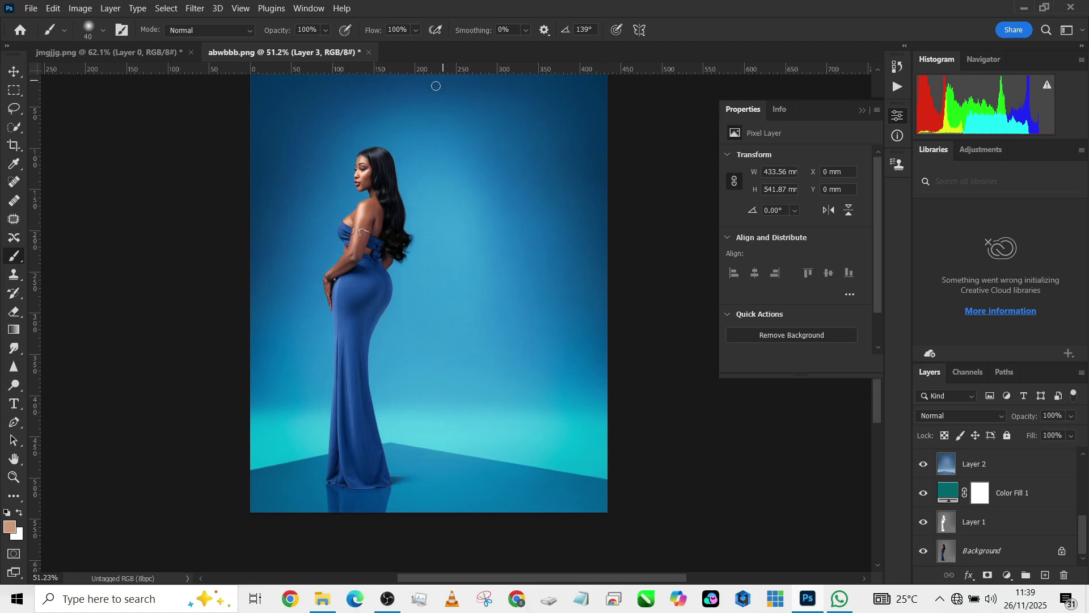
{"action": "scroll", "coordinate": [496, 201], "scroll_direction": "up", "scroll_amount": 2}
{"action": "scroll", "coordinate": [496, 203], "scroll_direction": "down", "scroll_amount": 1}
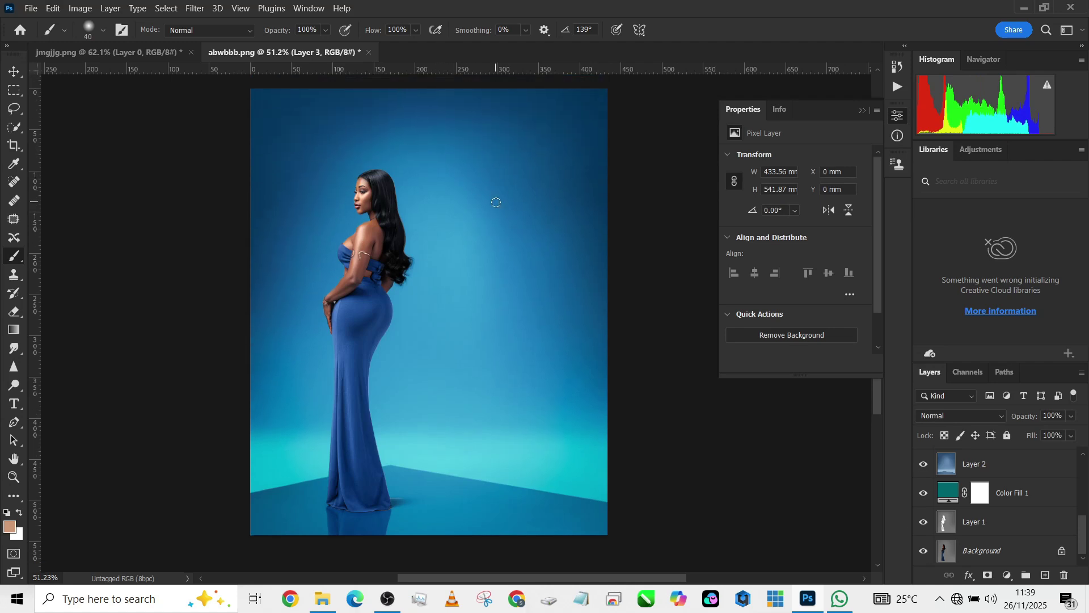